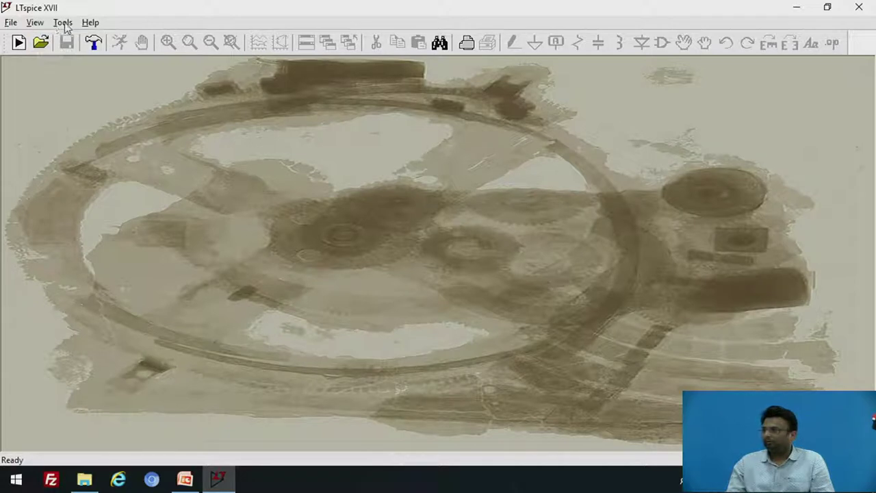
Create a new blank schematic.
click(64, 23)
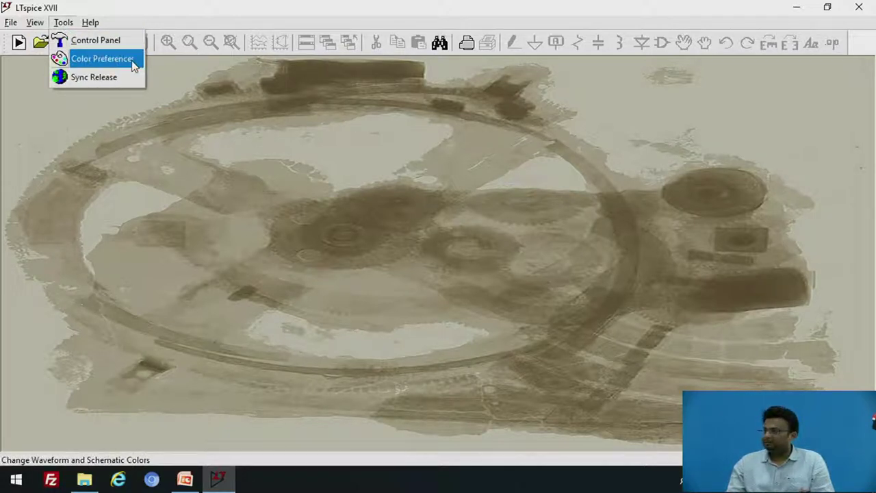
click(11, 23)
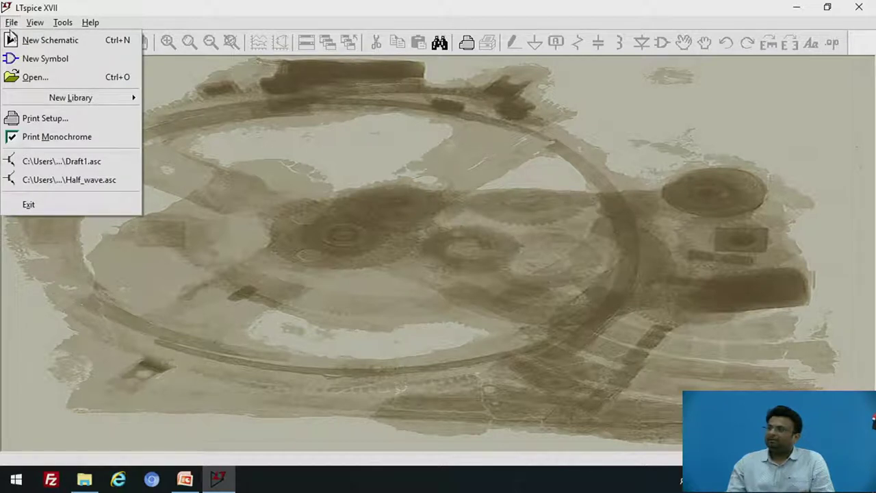
click(19, 44)
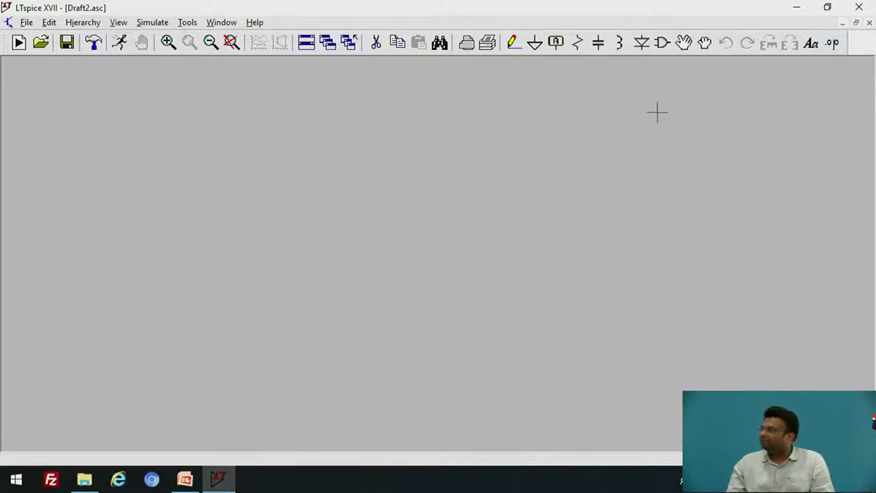
Find the diode symbol in the component library and pick it for placement.
click(664, 50)
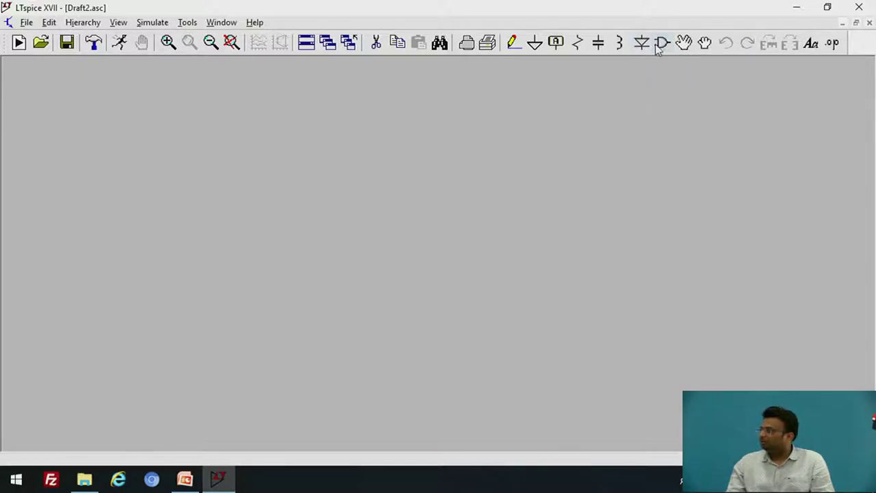
click(661, 46)
text(dio)
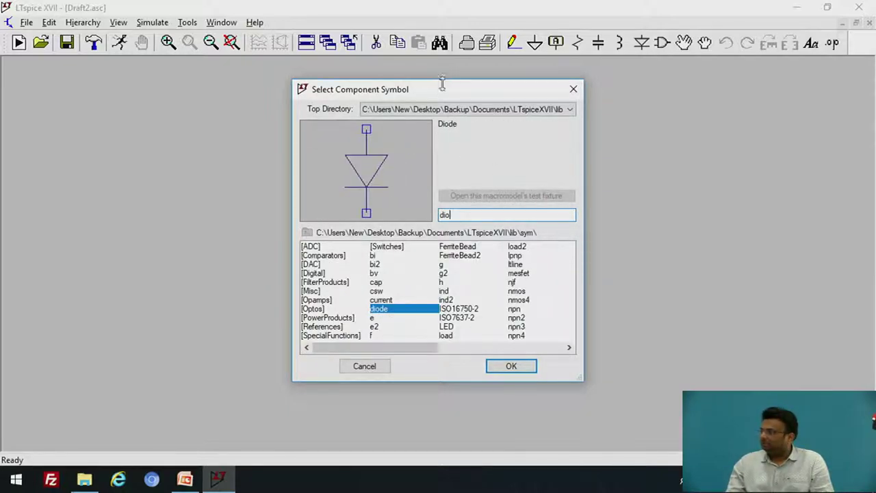
drag(442, 86, 385, 74)
mouse_move(294, 334)
mouse_down()
mouse_move(445, 349)
mouse_move(294, 338)
mouse_up()
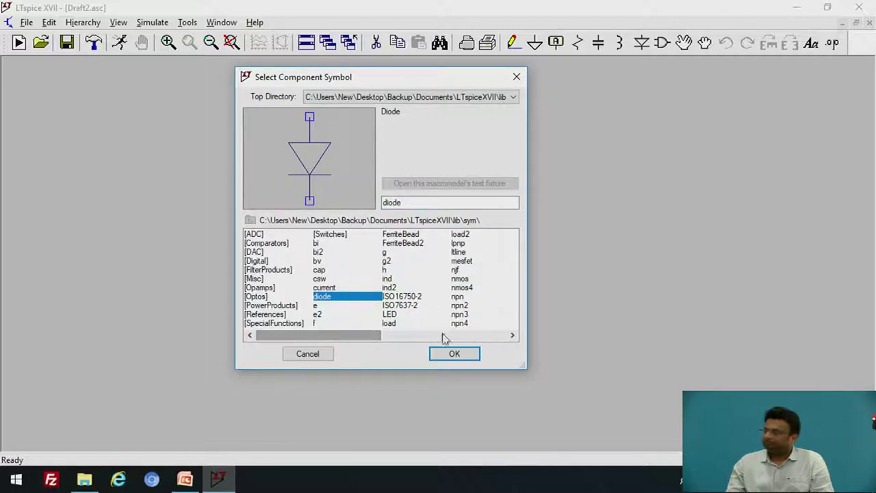
click(449, 354)
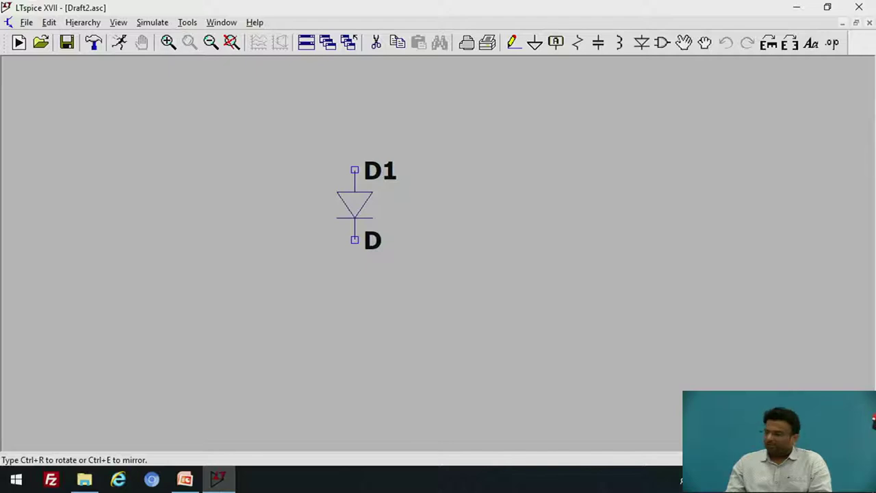
Rotate the diode until it lies horizontally with its cathode facing right, and place one in the upper middle of the schematic.
key(ctrl+r)
key(ctrl+r)
key(ctrl+r)
key(ctrl+r)
key(ctrl+r)
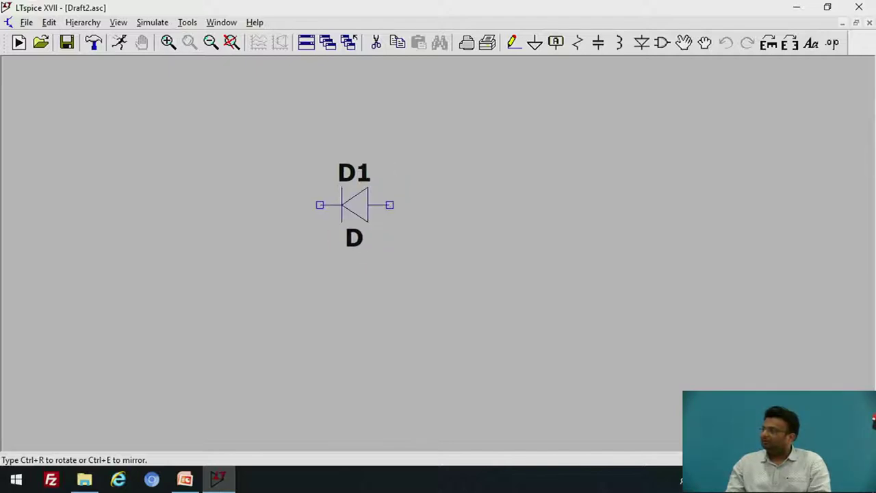
key(ctrl+r)
key(ctrl+r)
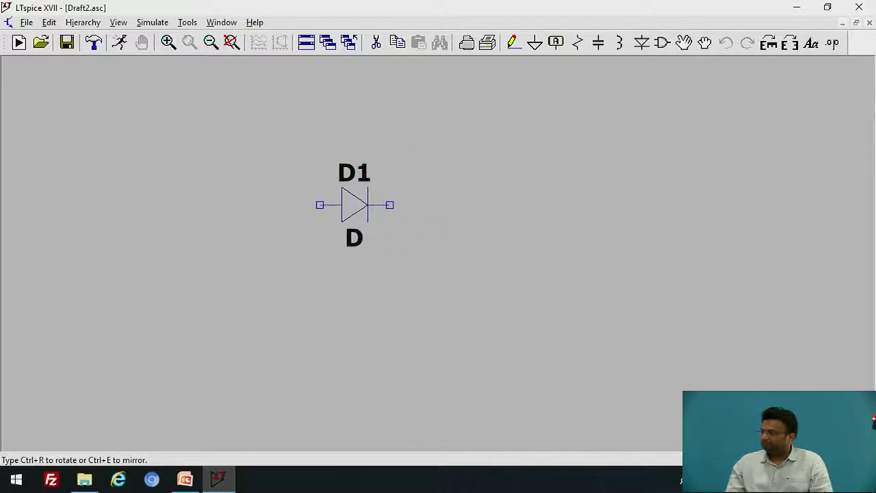
click(354, 186)
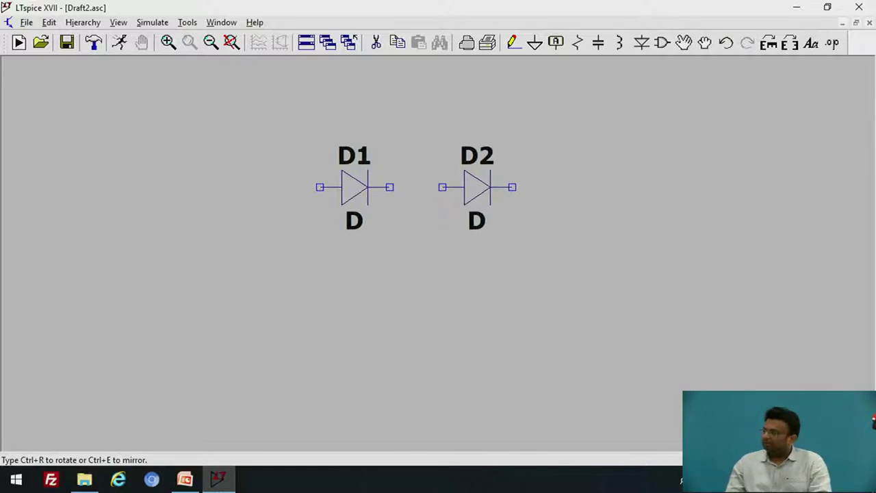
key(Escape)
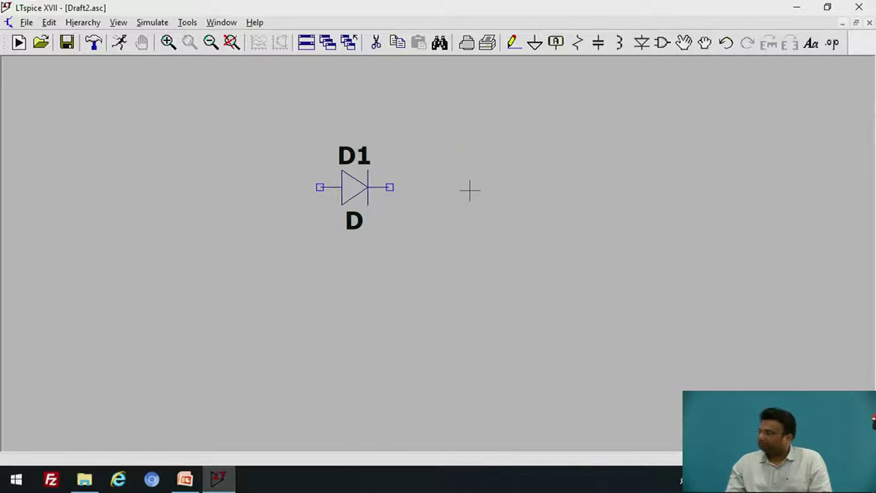
Place one voltage source from the component library upright, to the left of and slightly below the diode.
click(662, 43)
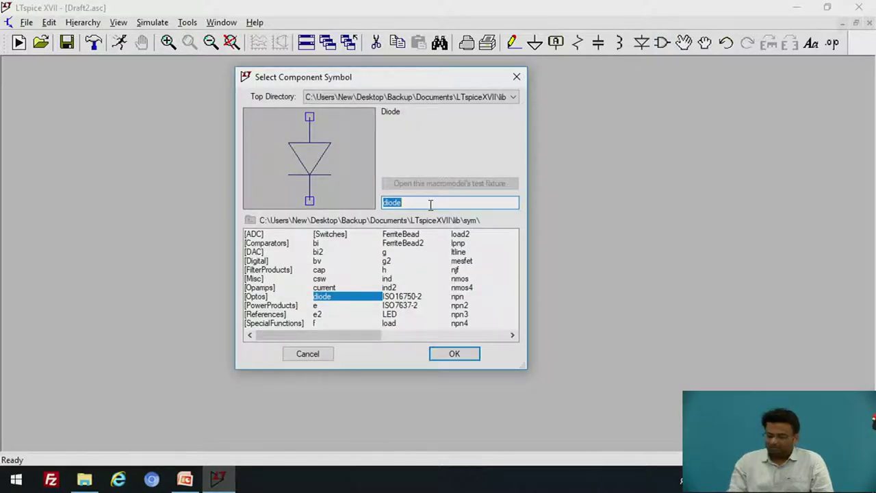
key(BackSpace)
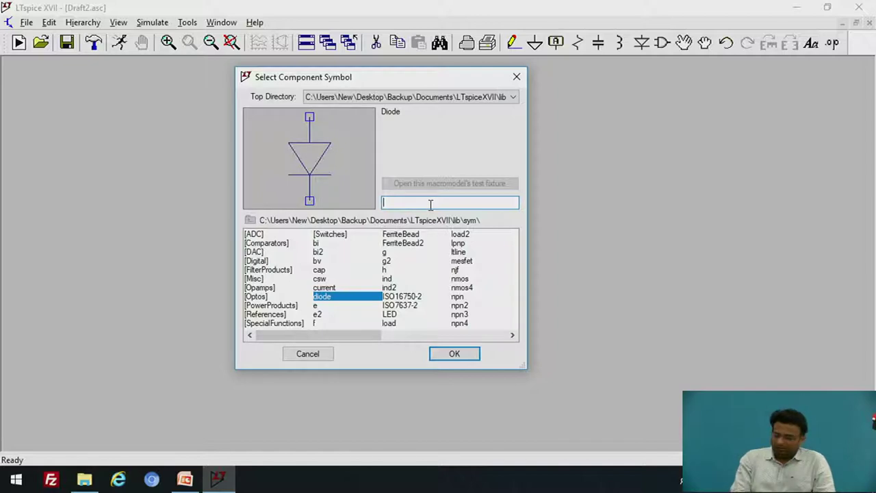
text(volt)
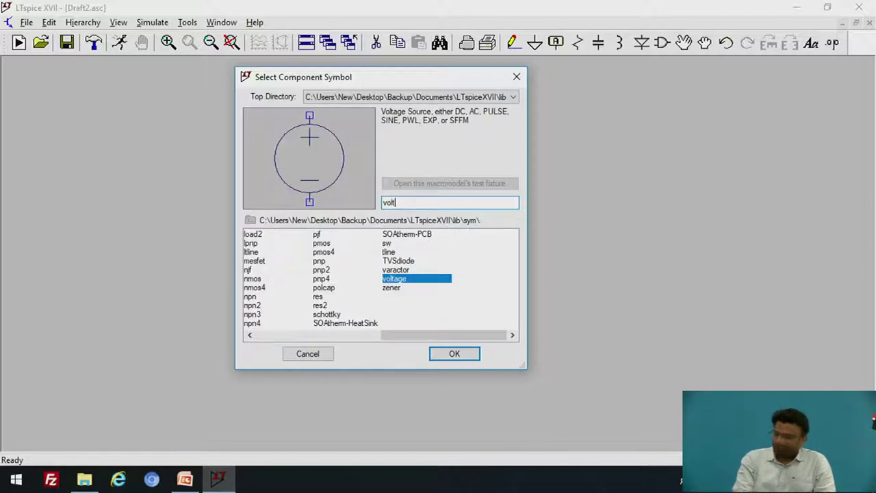
text(ag)
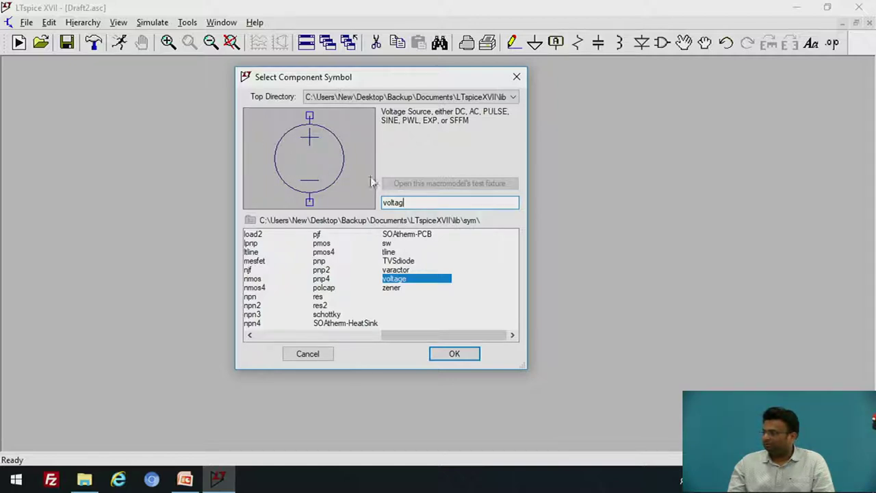
click(456, 360)
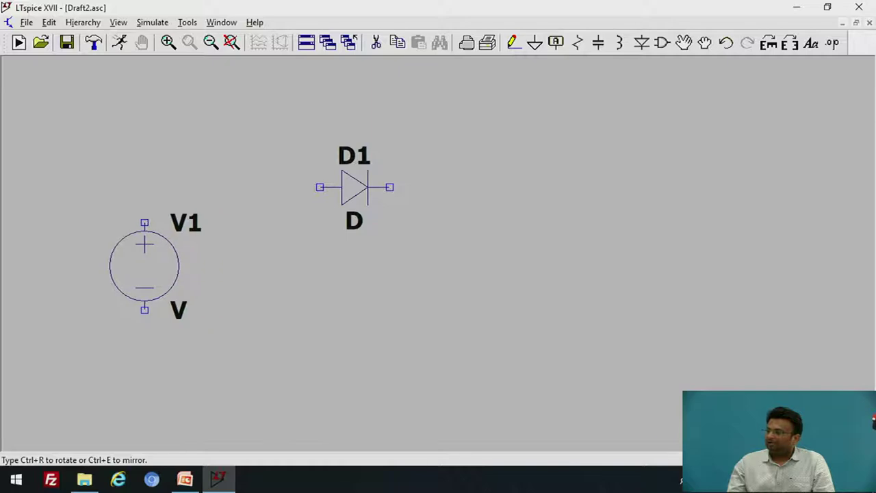
click(144, 266)
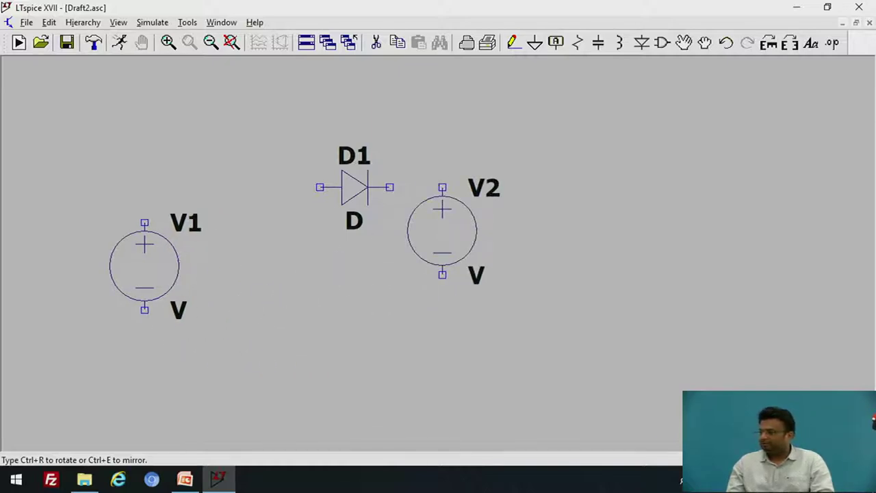
key(Escape)
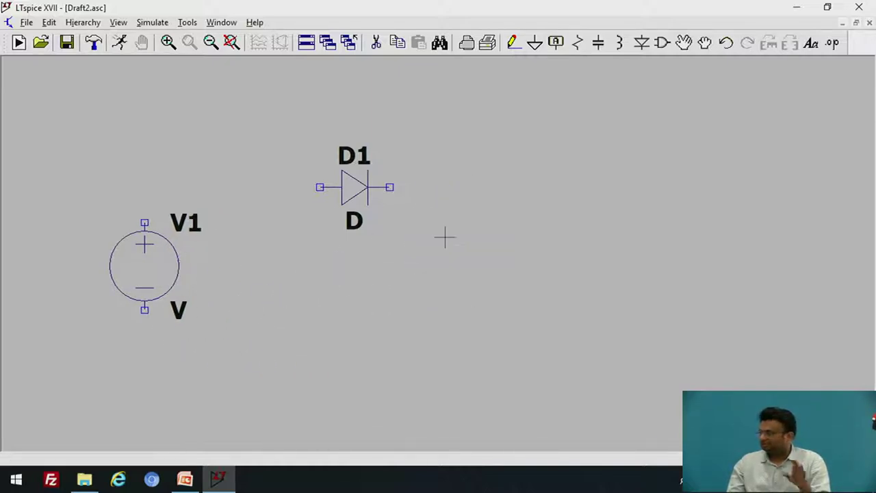
Place one vertical resistor to the right of and slightly below the diode.
click(579, 44)
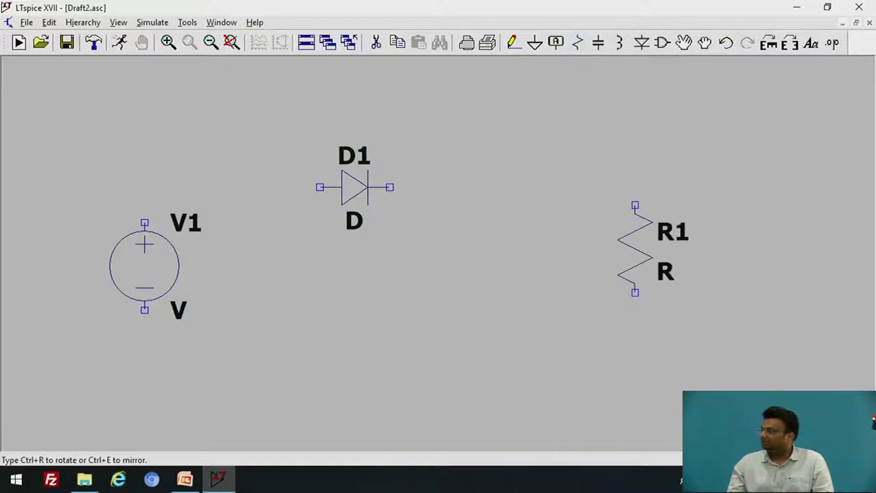
click(529, 274)
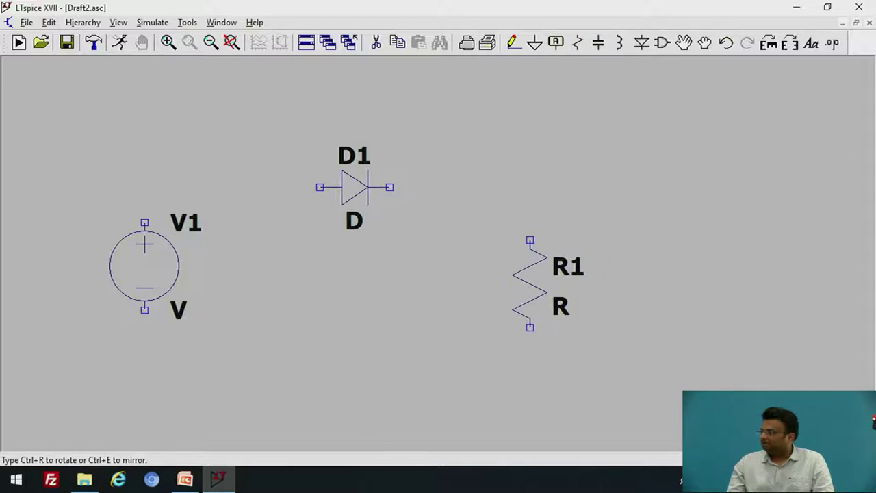
key(Escape)
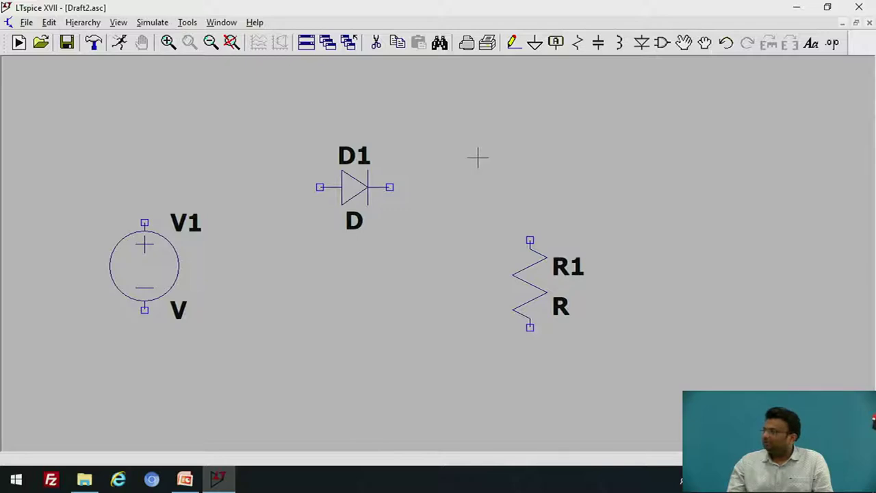
Wire the voltage source's positive terminal up and across to the diode's anode.
click(514, 45)
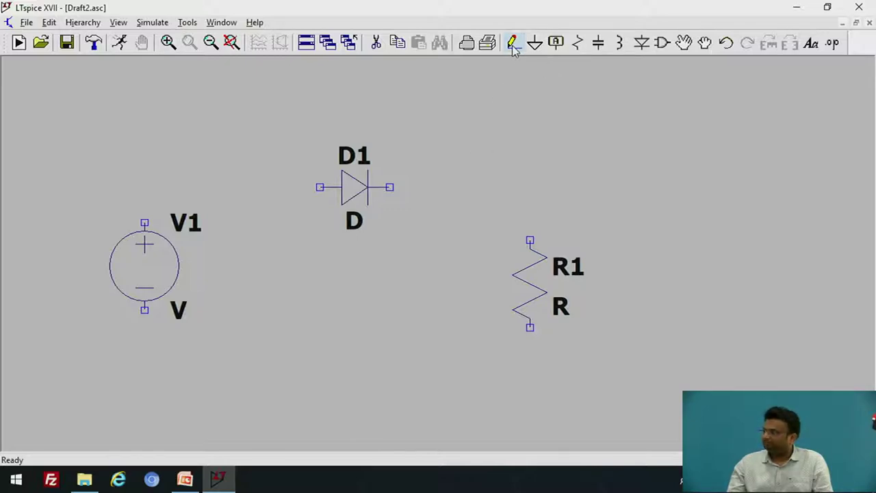
click(144, 222)
click(144, 186)
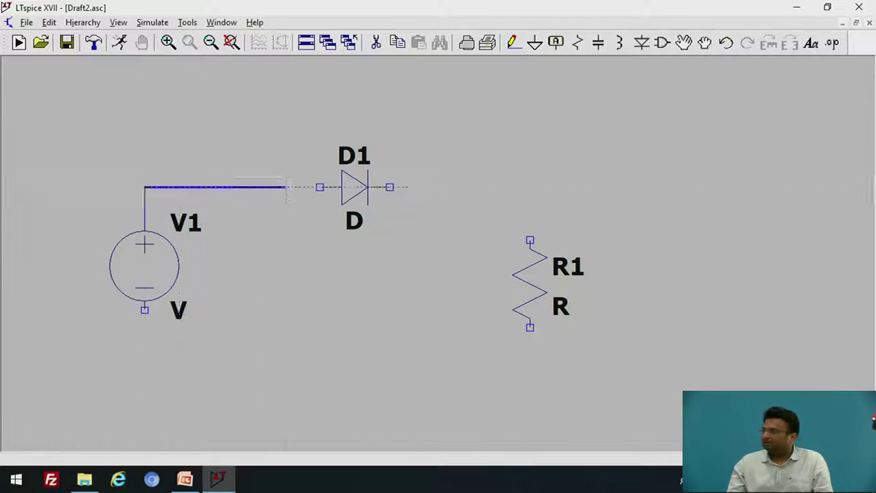
click(320, 187)
key(Escape)
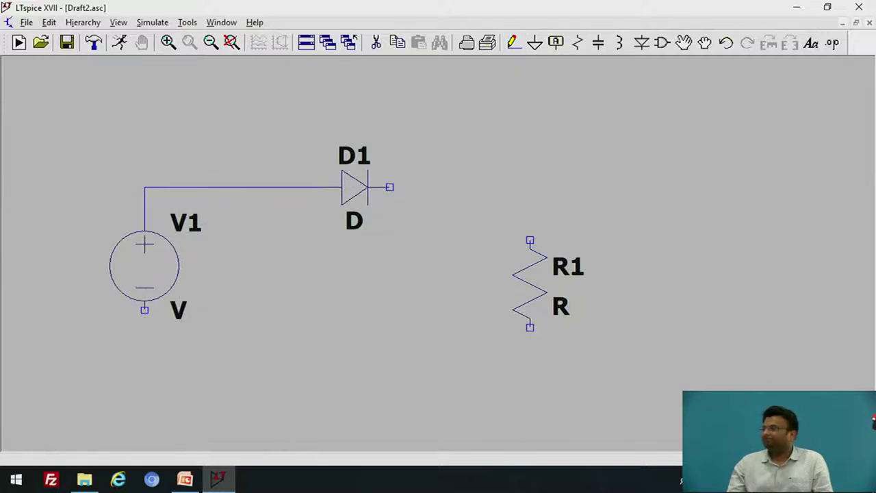
Wire the diode's cathode across and down to the resistor's upper terminal.
click(390, 187)
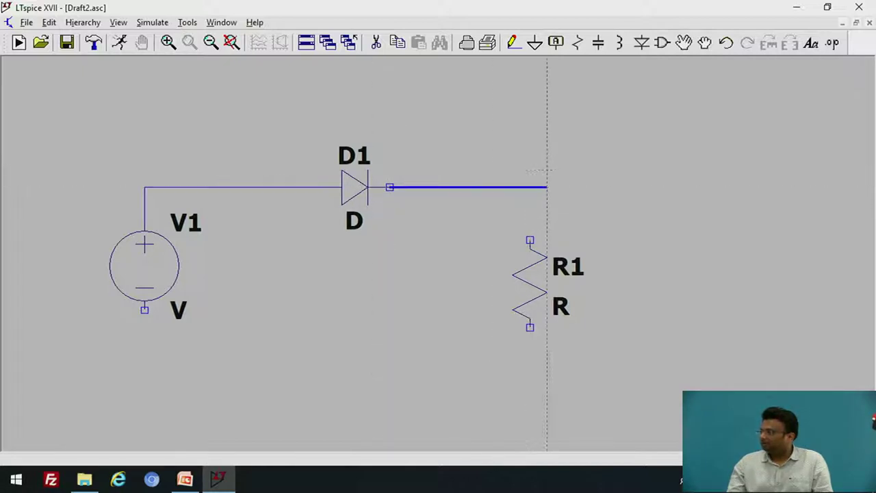
click(530, 239)
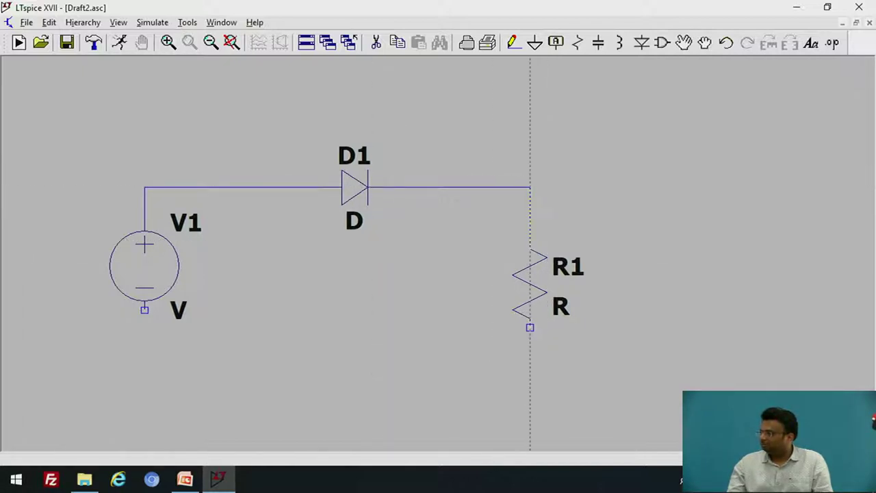
key(Escape)
Wire the voltage source's negative terminal along the bottom of the circuit to the resistor's lower terminal, closing the loop.
click(144, 310)
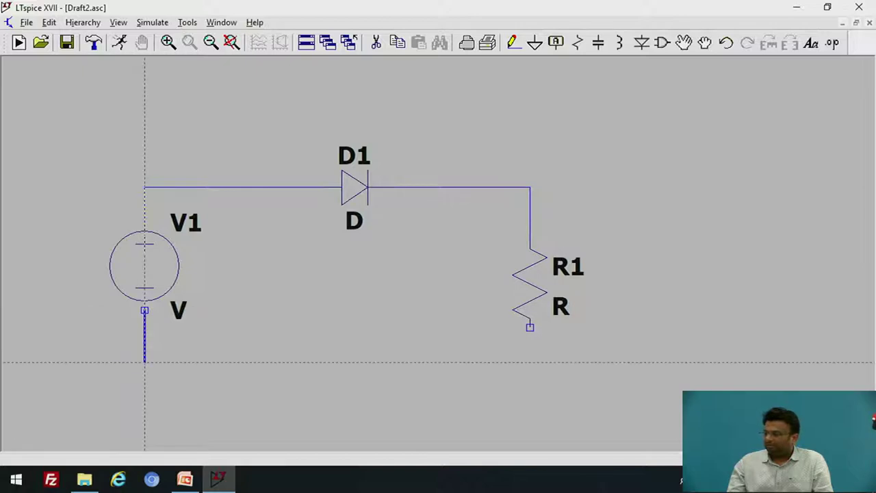
click(145, 362)
click(530, 362)
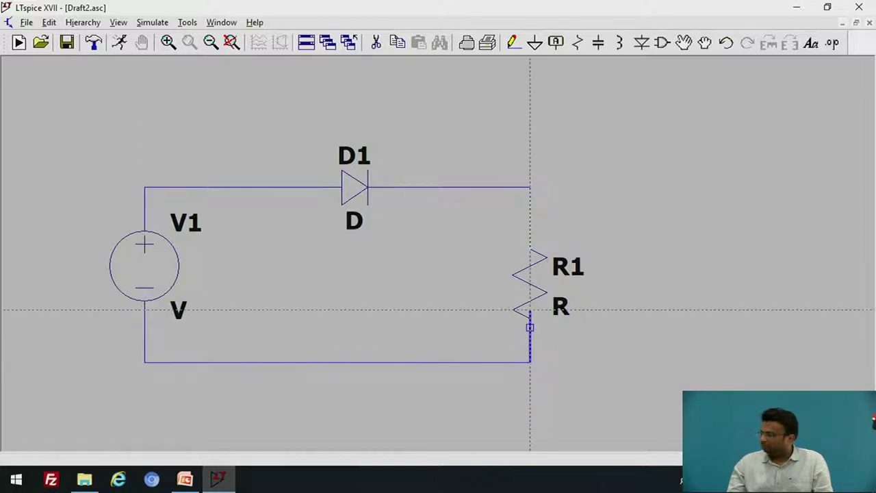
click(530, 327)
key(Escape)
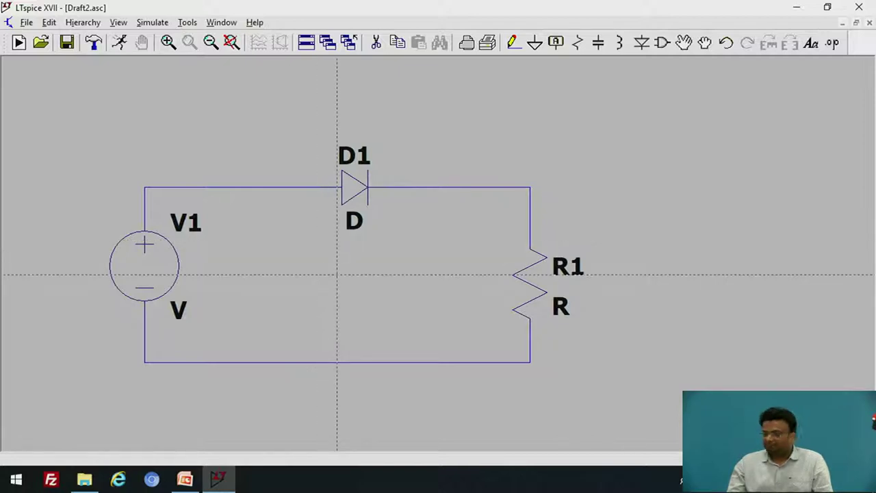
key(Escape)
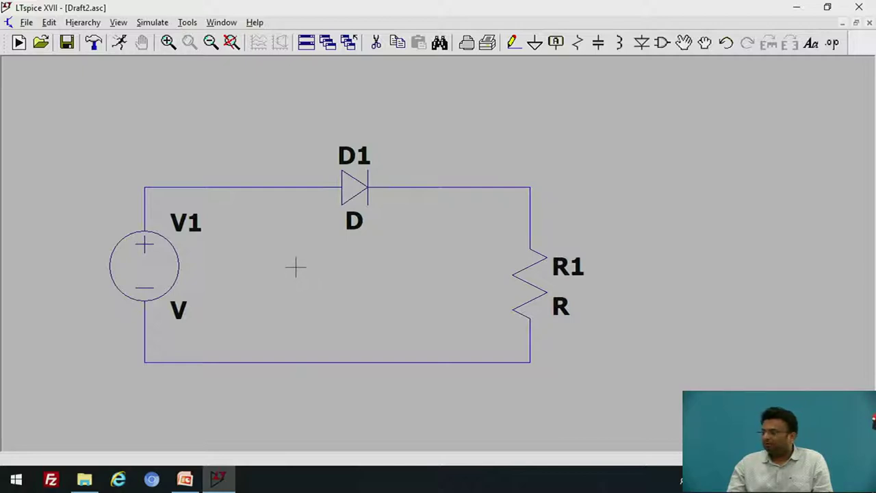
Open the voltage source's advanced settings and choose the SINE function.
right_click(145, 256)
drag(381, 196, 193, 159)
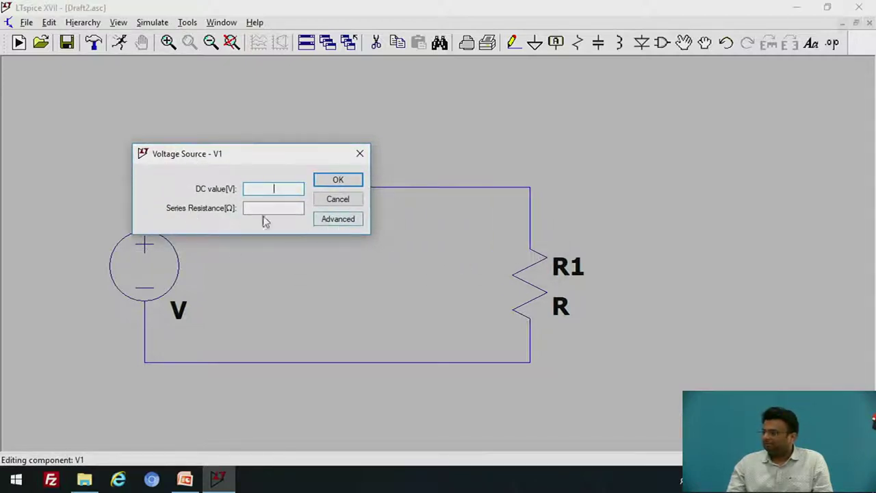
drag(252, 152, 245, 150)
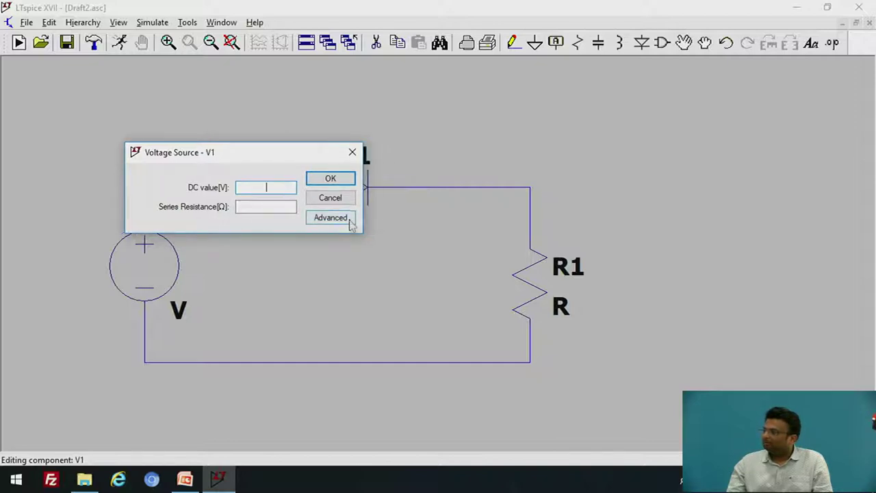
click(340, 218)
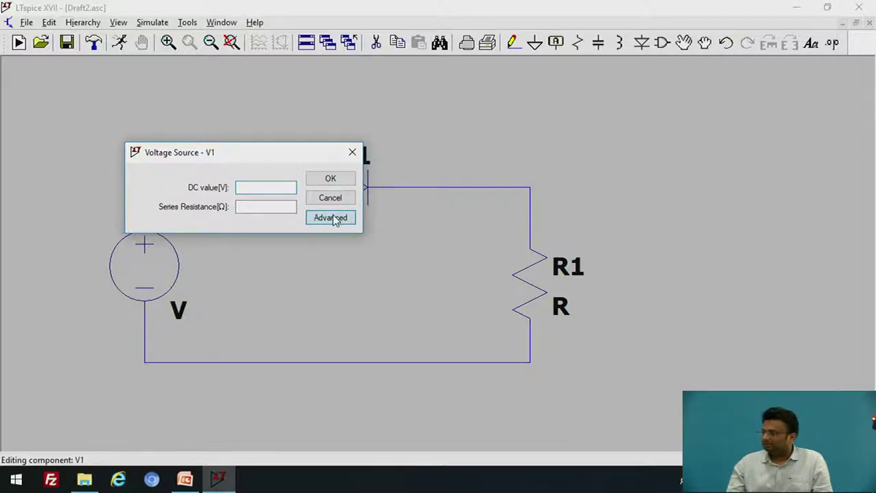
drag(200, 43, 222, 62)
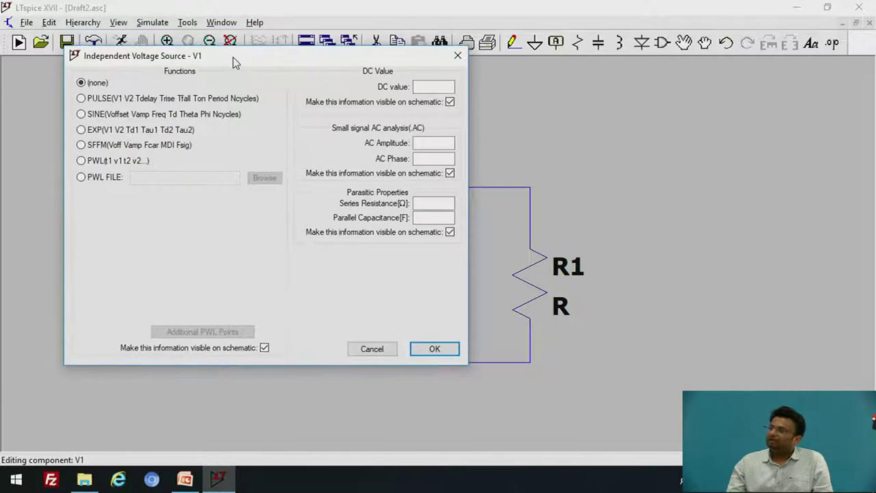
click(119, 115)
Set the sine source's DC offset to 0 V, amplitude to 5 V and frequency to 50 Hz.
click(237, 208)
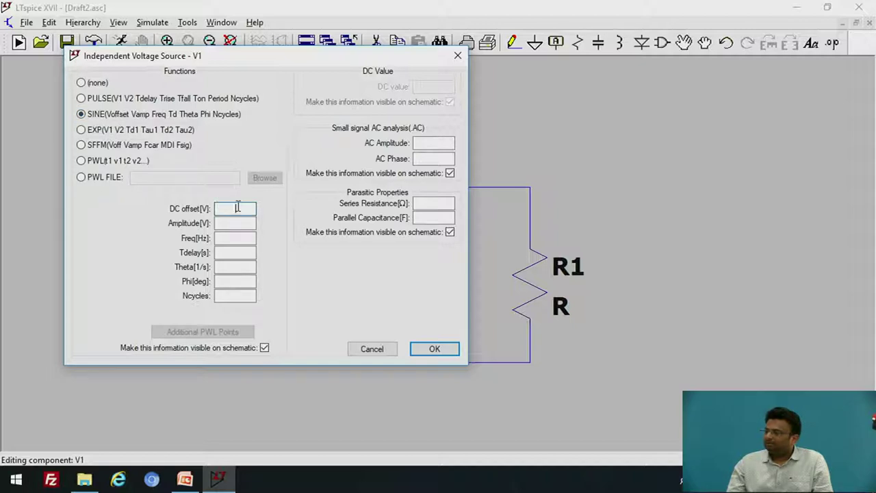
text(0)
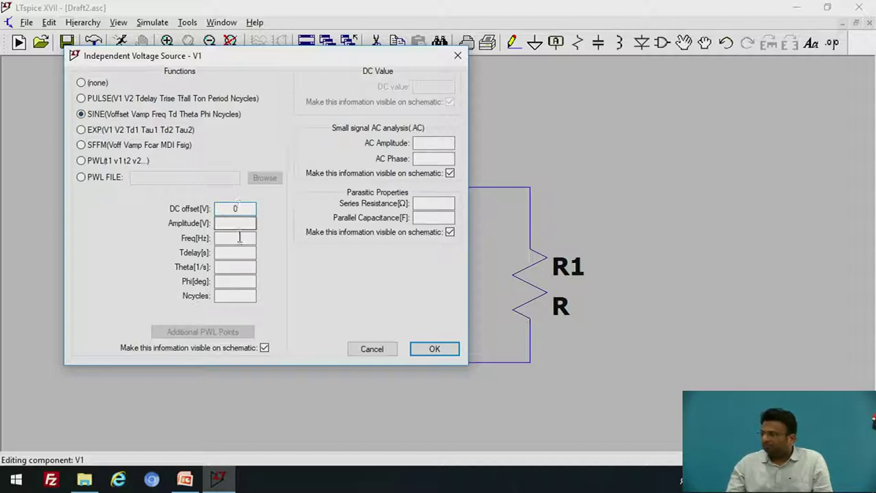
click(238, 223)
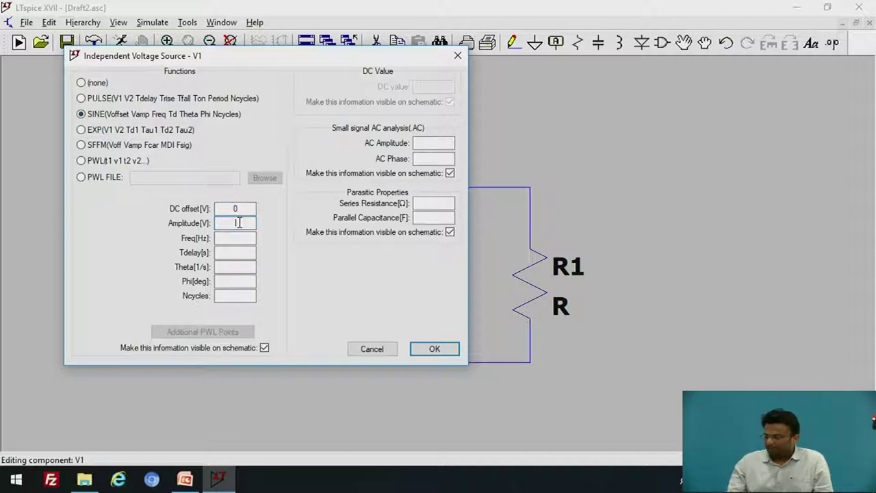
text(5)
click(237, 236)
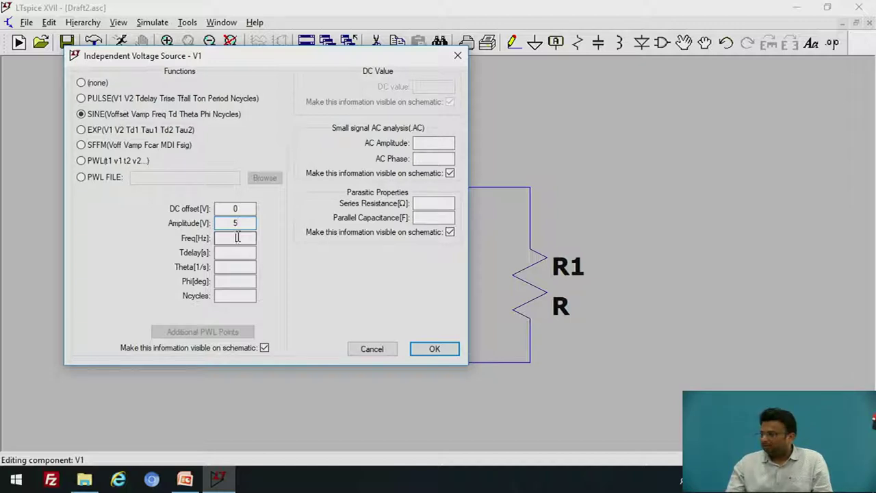
text(50)
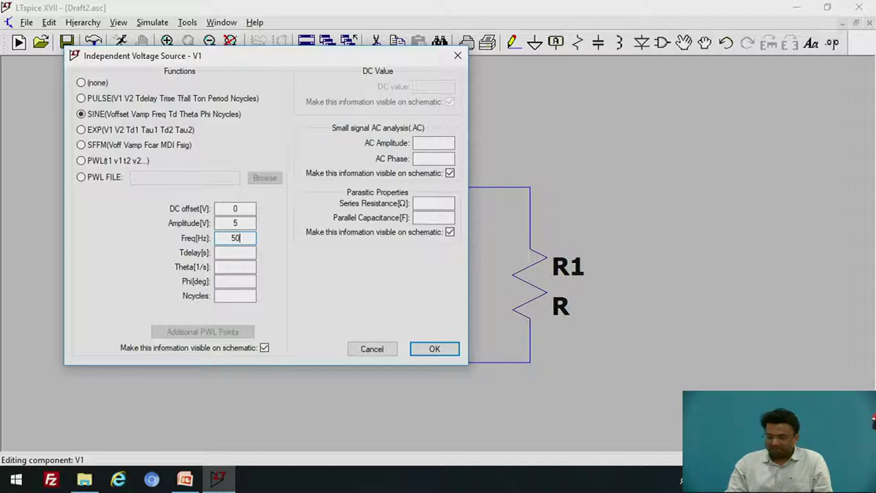
Try the unit suffixes M, m and G after the source's frequency value, removing each one again.
text(M)
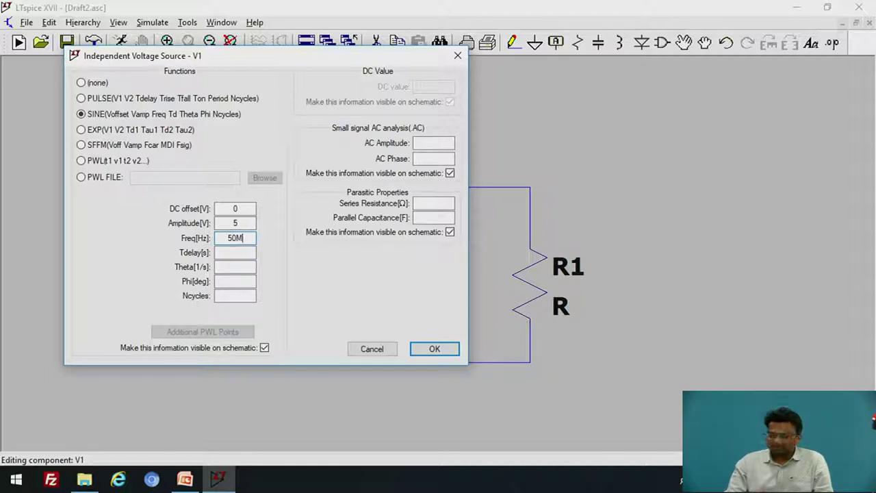
key(BackSpace)
text(M)
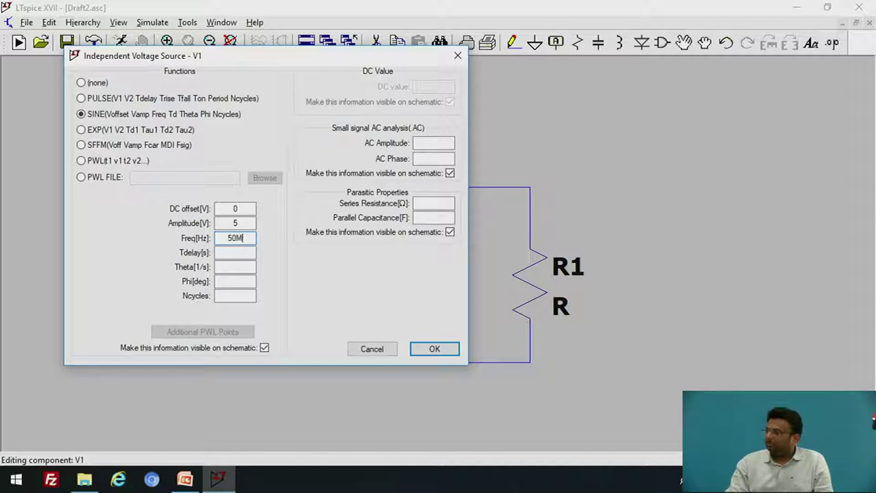
key(BackSpace)
text(m)
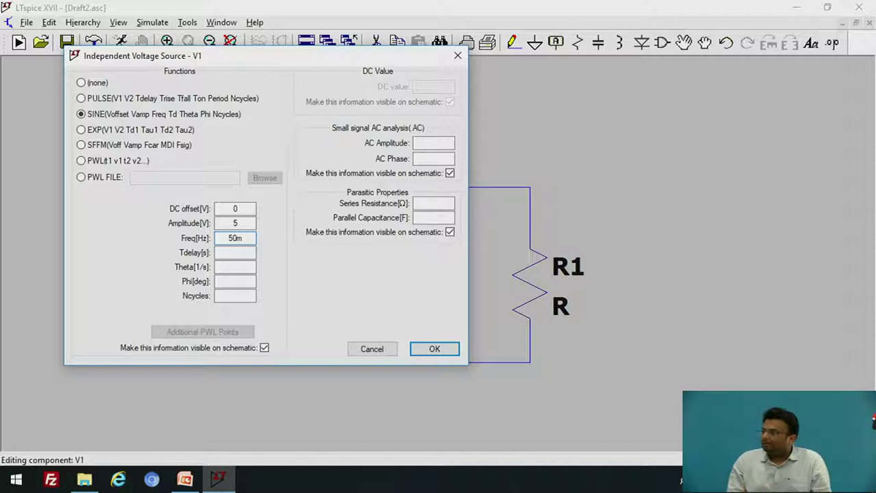
double_click(231, 238)
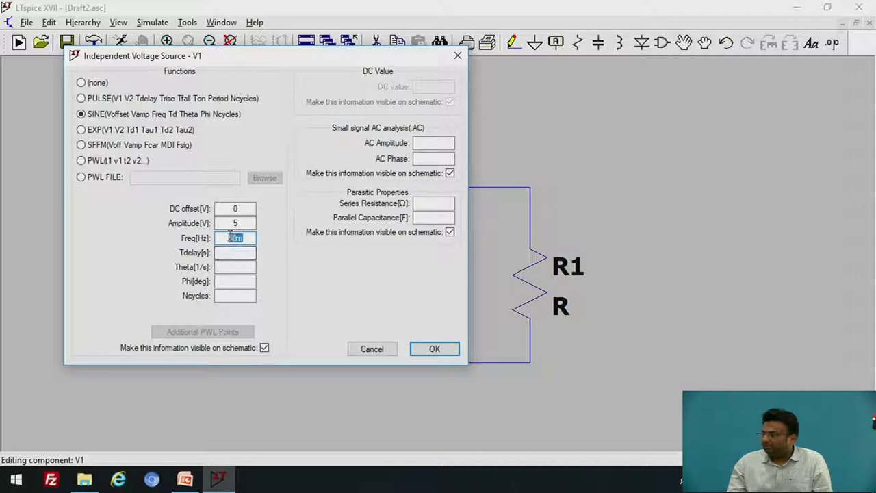
click(248, 238)
key(BackSpace)
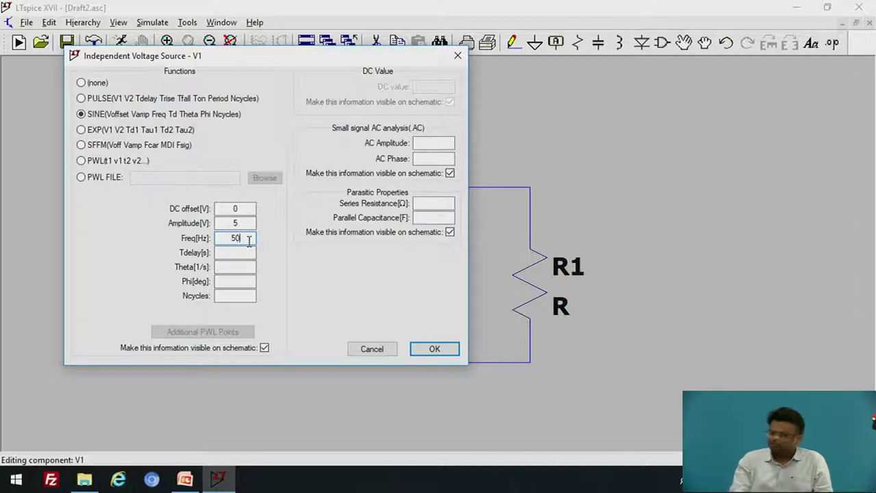
text(G)
key(BackSpace)
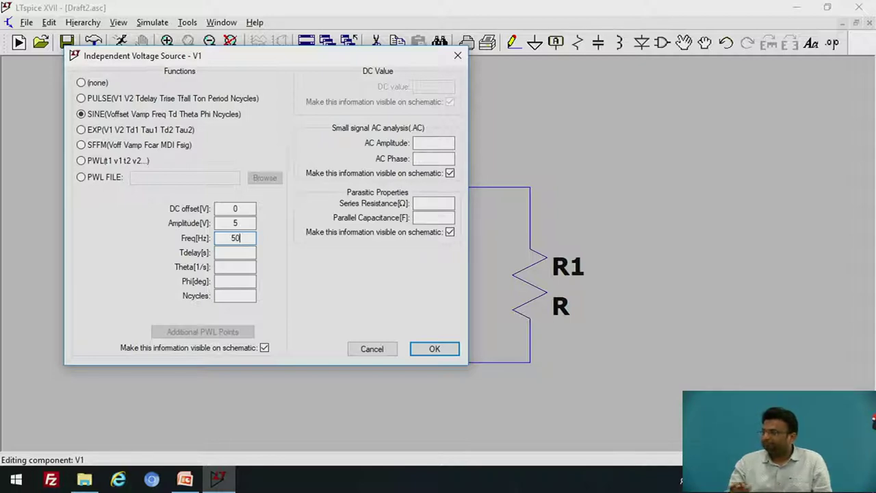
Apply the sine settings to the voltage source.
double_click(248, 238)
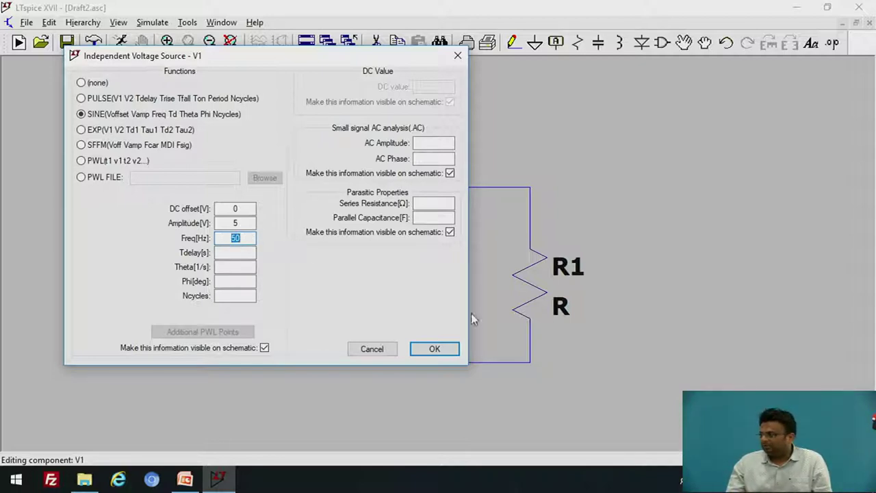
click(436, 350)
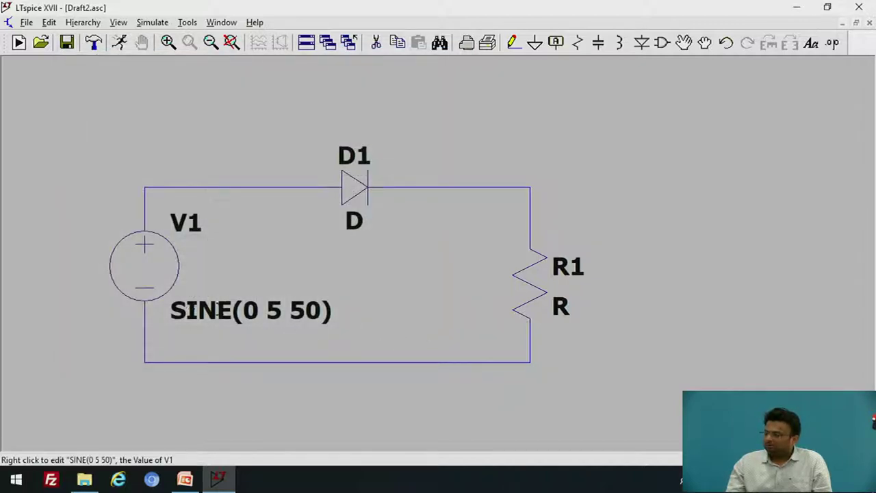
drag(198, 314, 223, 312)
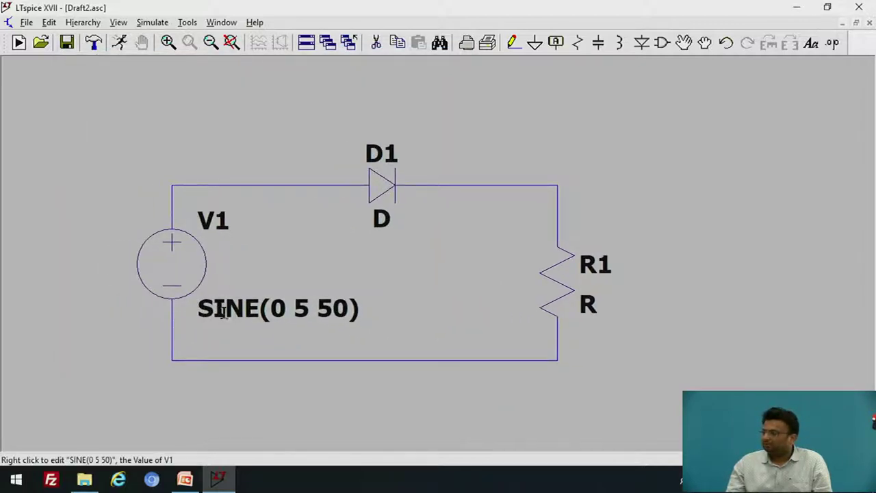
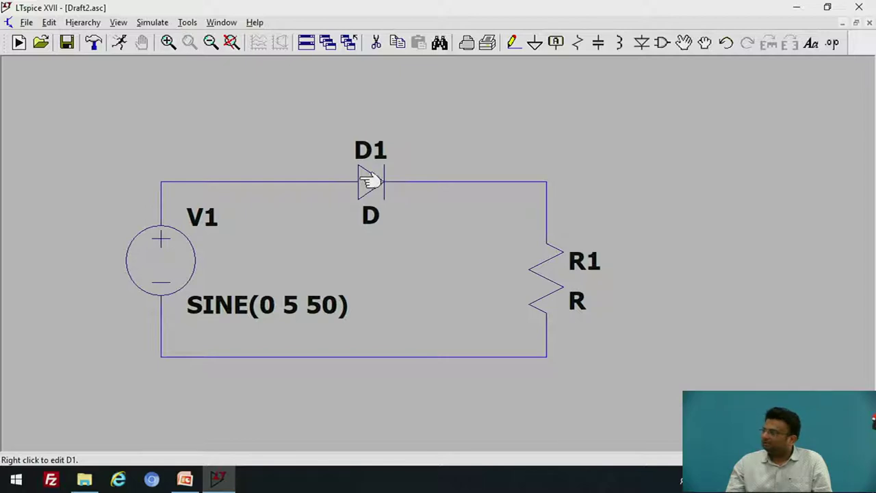
Assign the OnSemi 1N4148 silicon model to the diode.
right_click(370, 181)
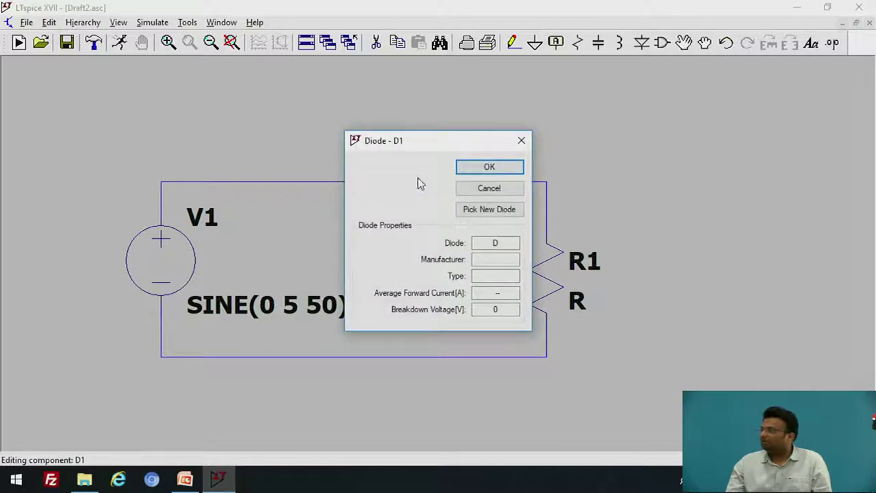
click(484, 212)
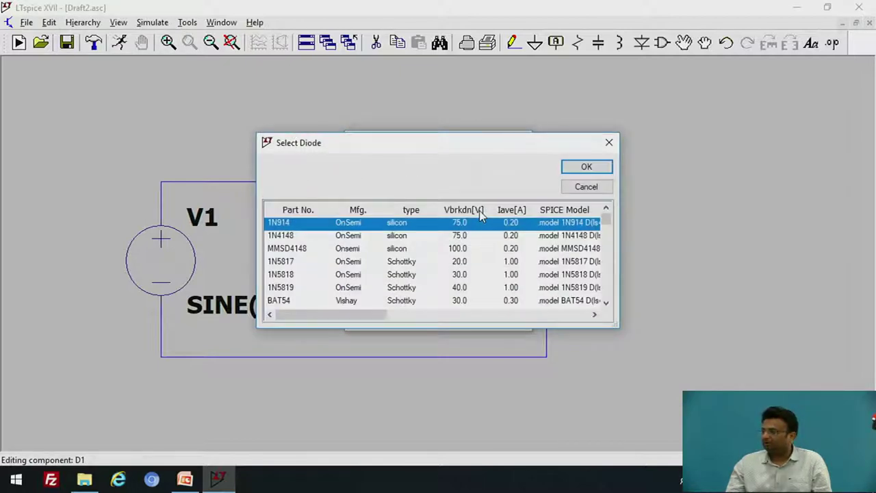
click(288, 236)
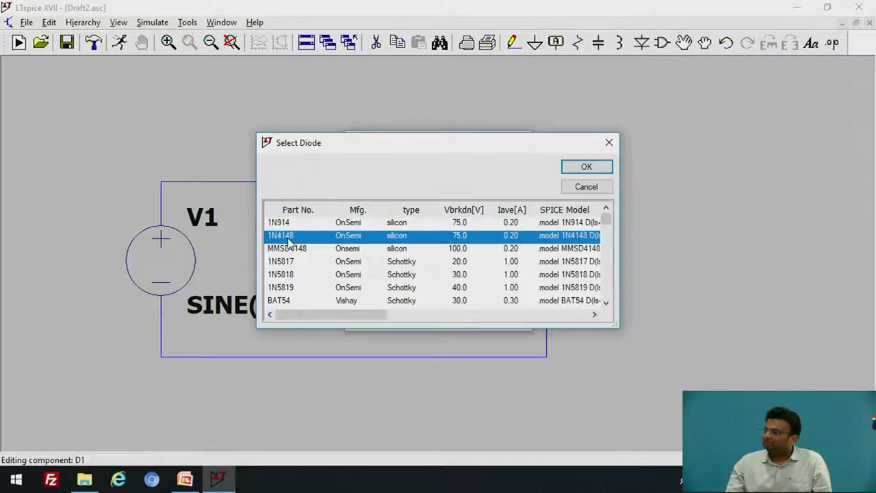
click(586, 167)
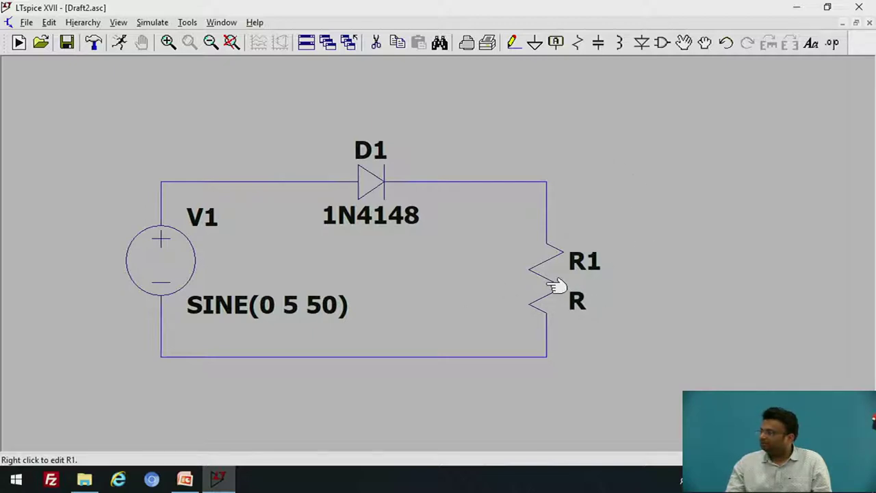
Set the load resistor's resistance to 1k.
right_click(554, 284)
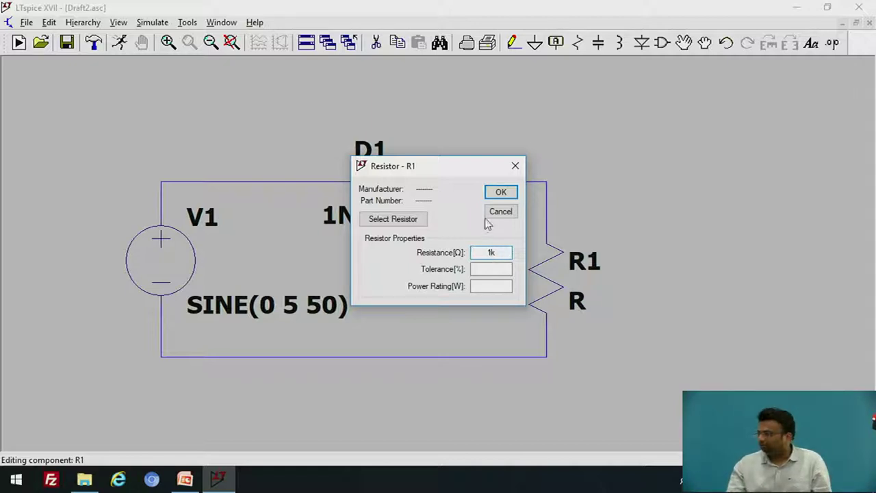
click(499, 193)
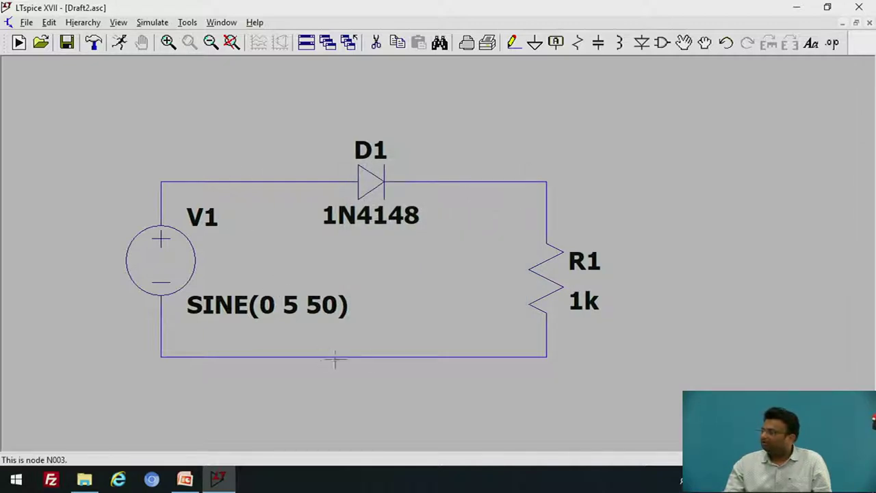
Place a ground symbol near the middle of the circuit's bottom wire.
click(535, 45)
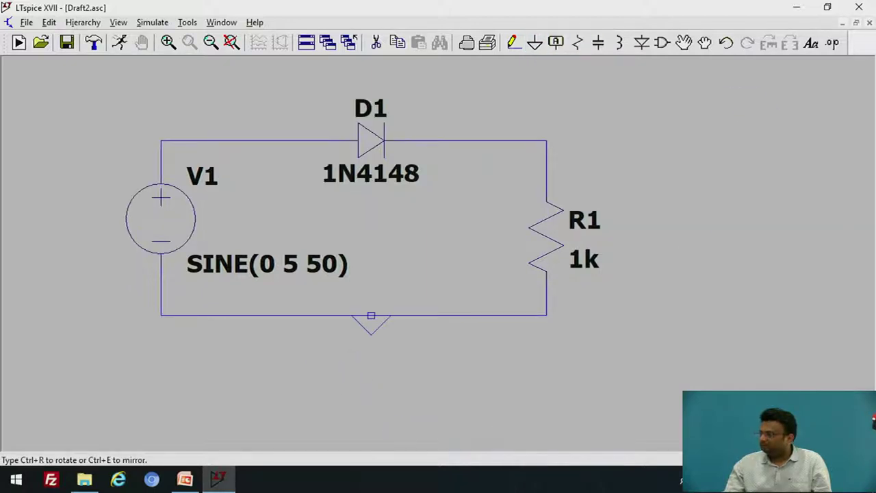
click(371, 316)
key(Escape)
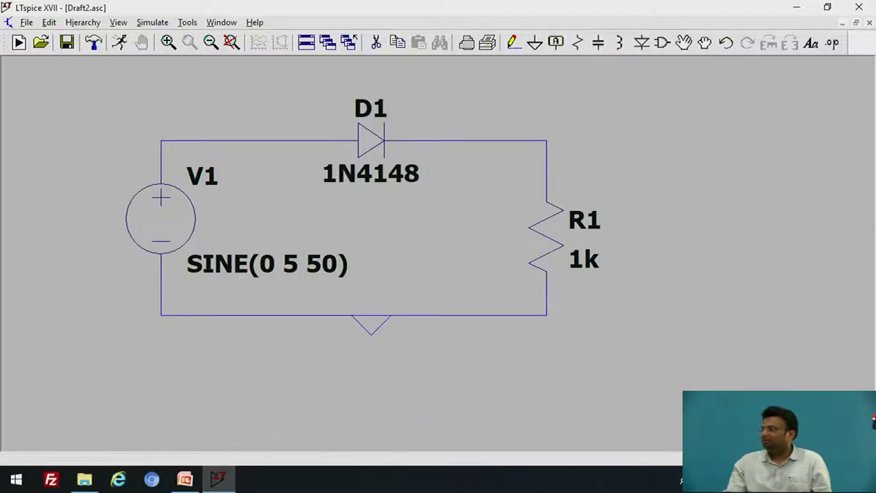
key(g)
scroll(248, 332, down, 2)
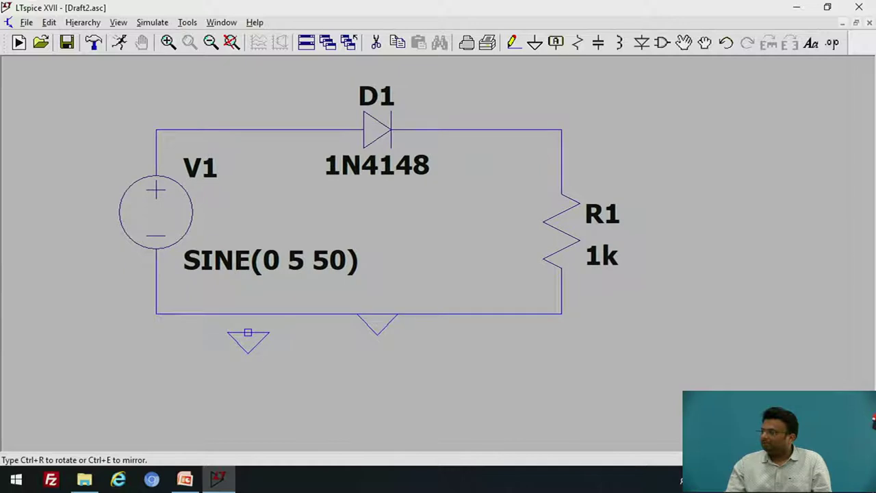
scroll(215, 311, up, 2)
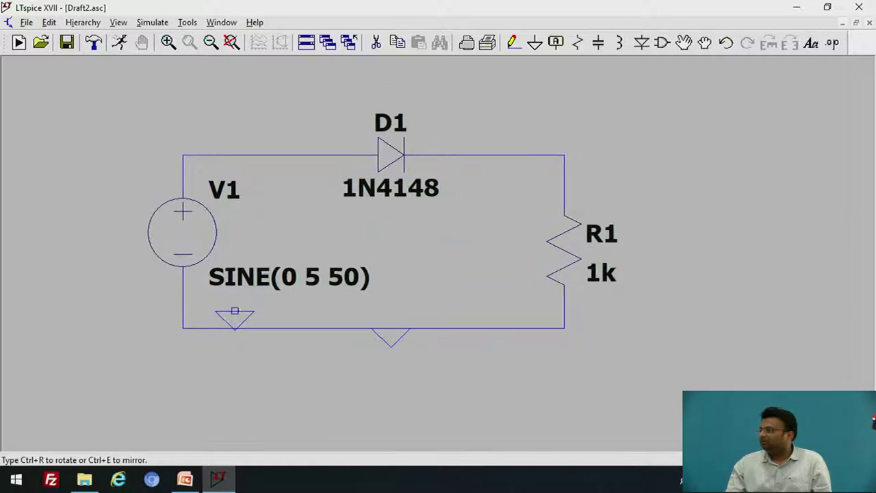
key(Escape)
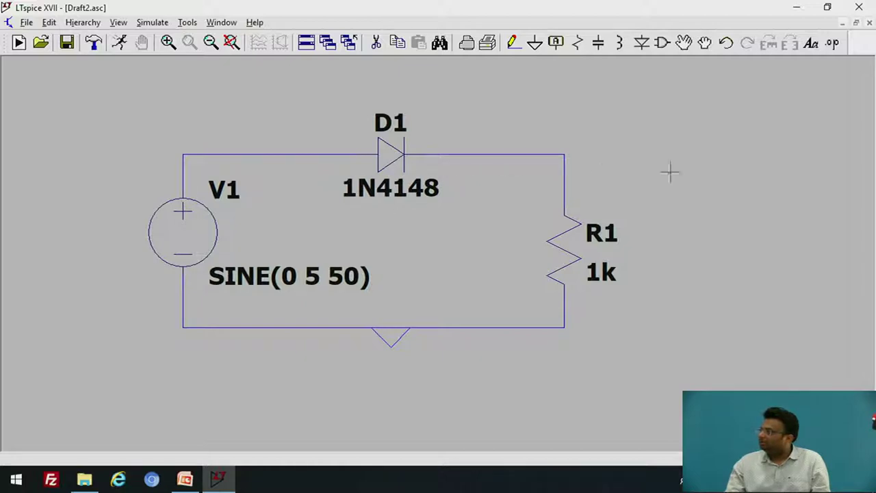
Open the simulation command settings and review the AC analysis, DC sweep, noise, DC transfer and DC operating point options.
click(165, 25)
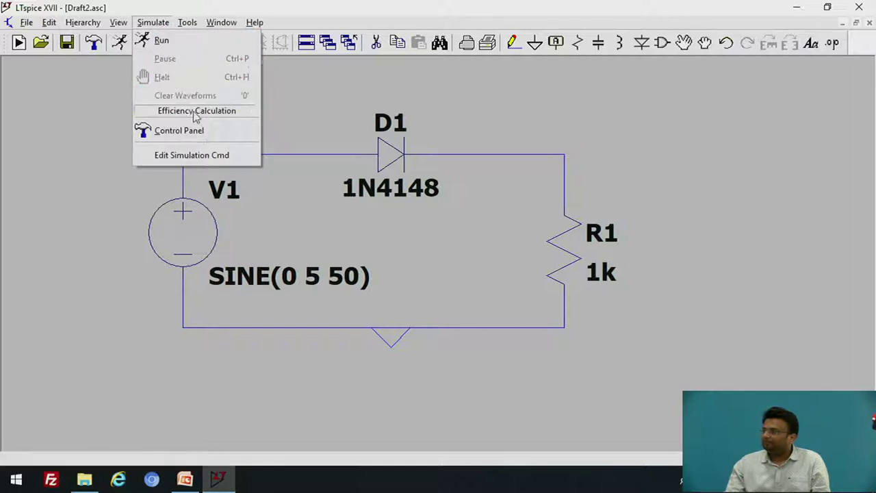
click(230, 155)
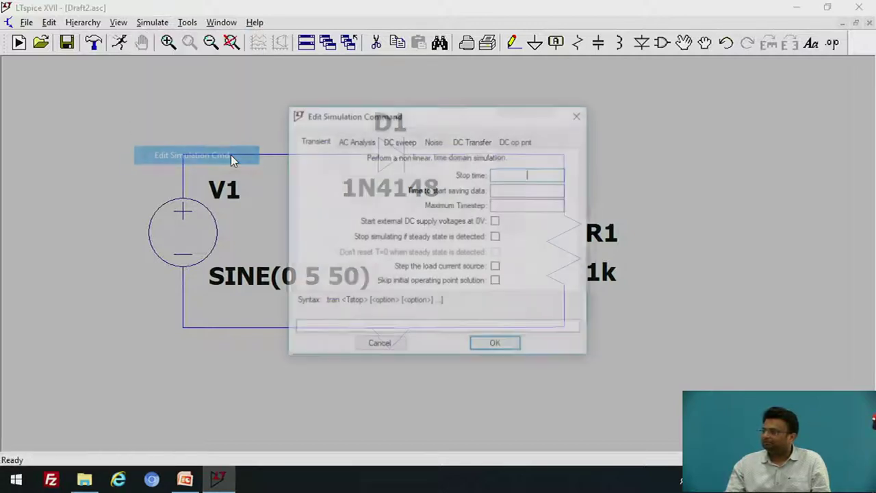
drag(373, 115, 230, 99)
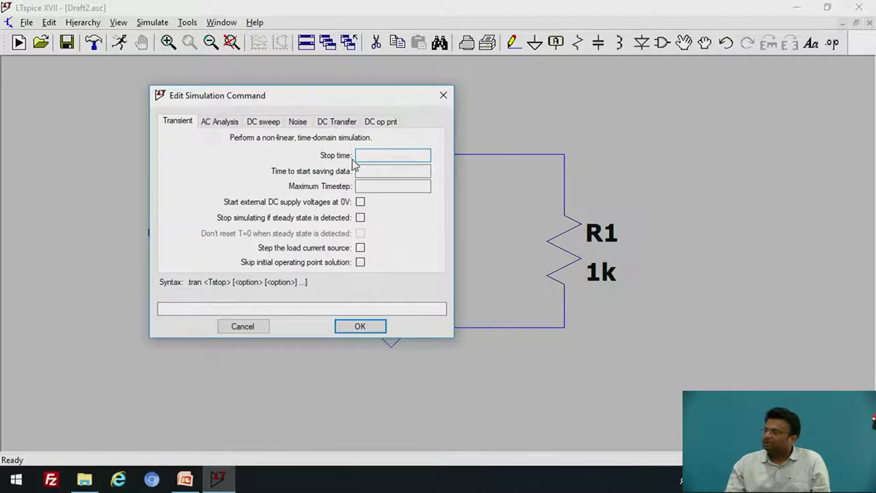
click(220, 122)
click(271, 129)
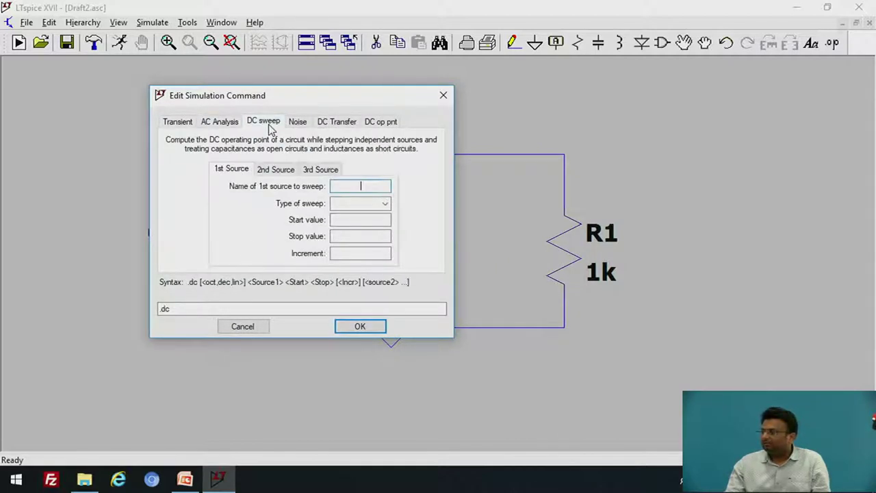
click(296, 124)
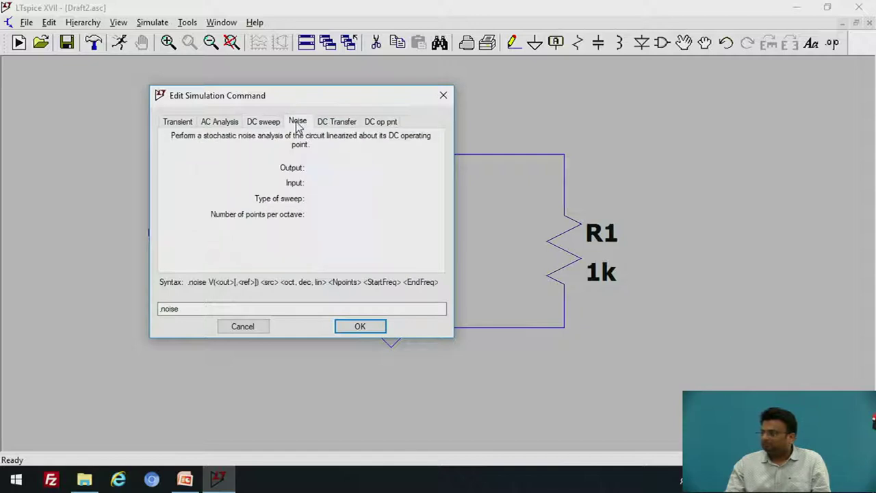
click(338, 123)
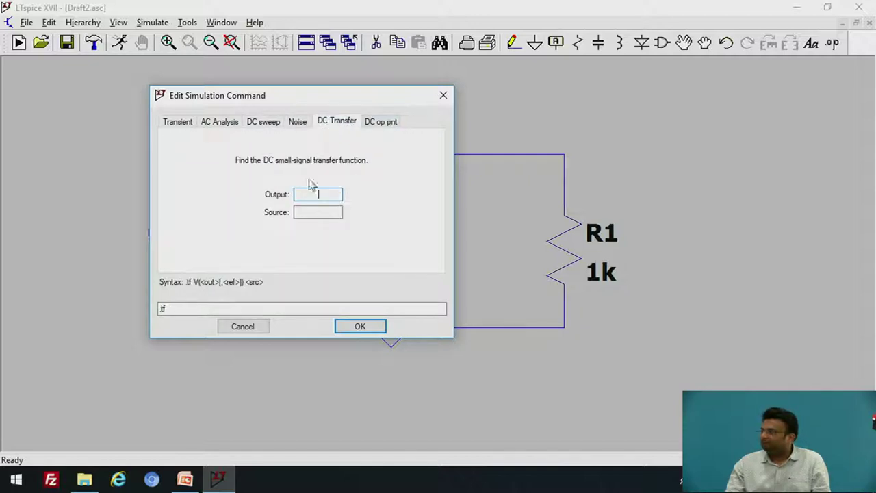
click(386, 127)
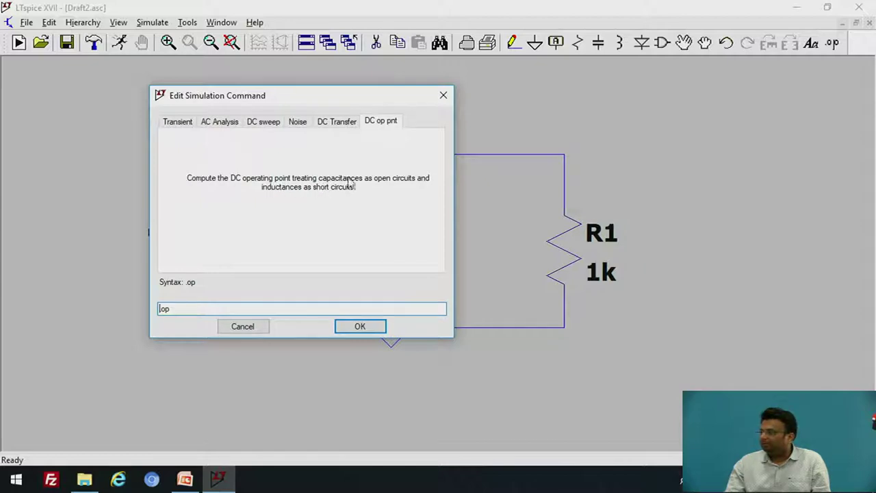
Define a transient analysis with a stop time of 50ms and place its directive below the circuit's bottom wire near the source.
click(175, 123)
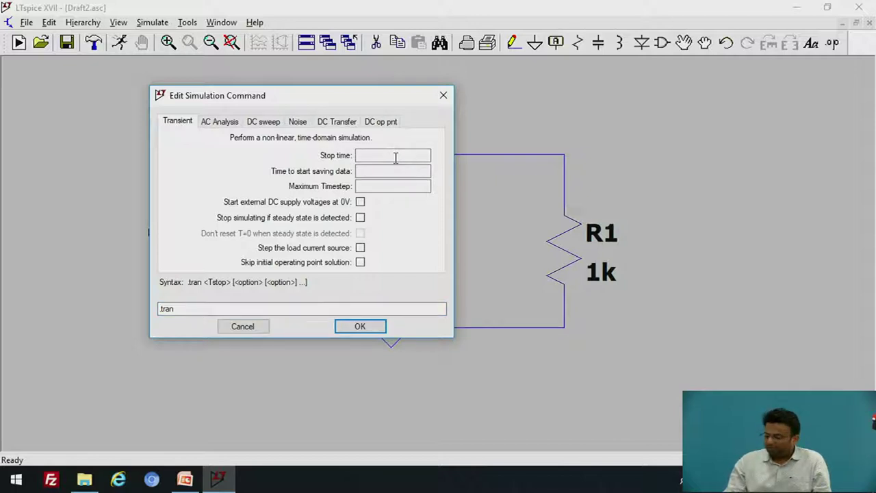
text(50ms)
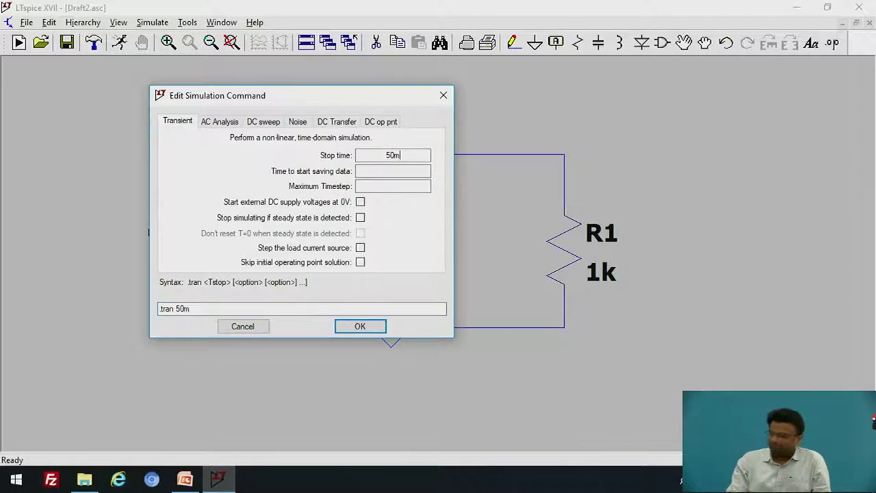
click(359, 326)
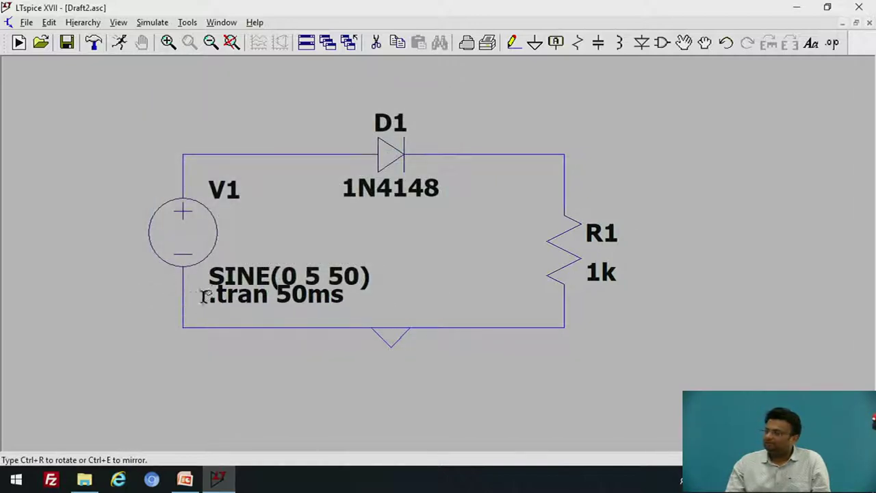
click(166, 340)
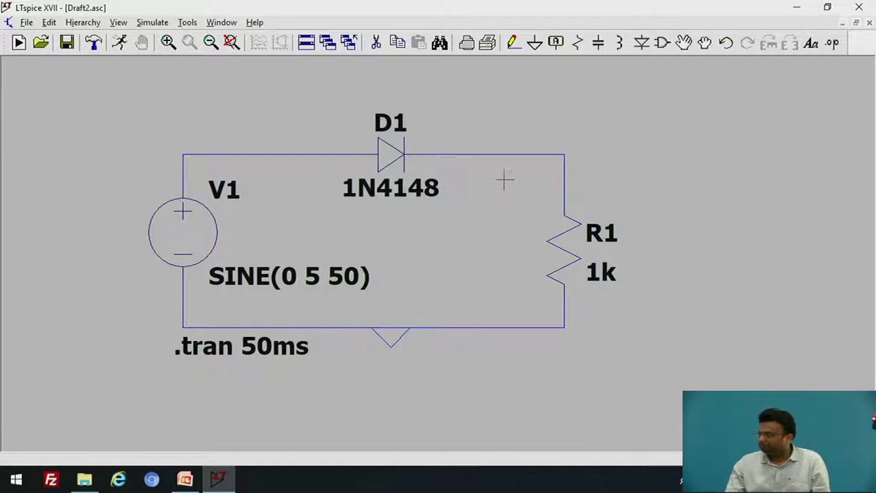
Run the transient simulation and plot the voltage on the wire between the source and the diode.
click(122, 44)
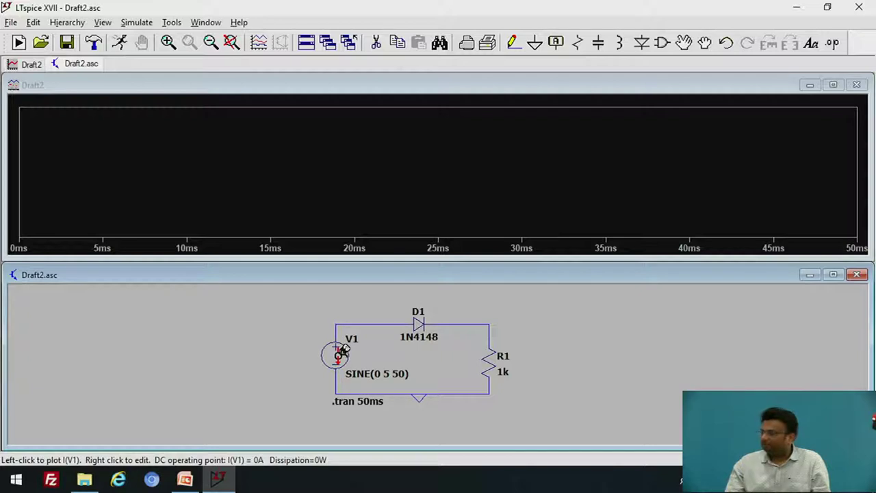
click(343, 324)
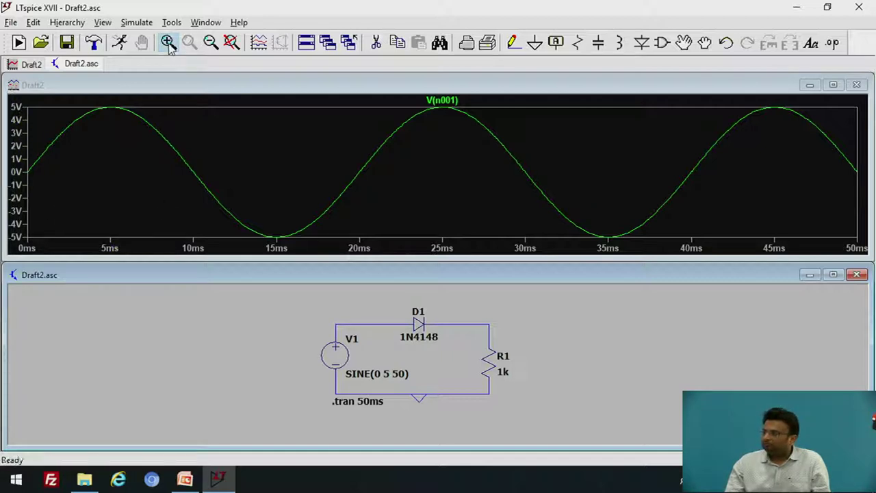
Zoom in on part of the source voltage waveform, zoom out several times, and fit the whole trace in the plot.
click(151, 210)
drag(108, 138, 287, 236)
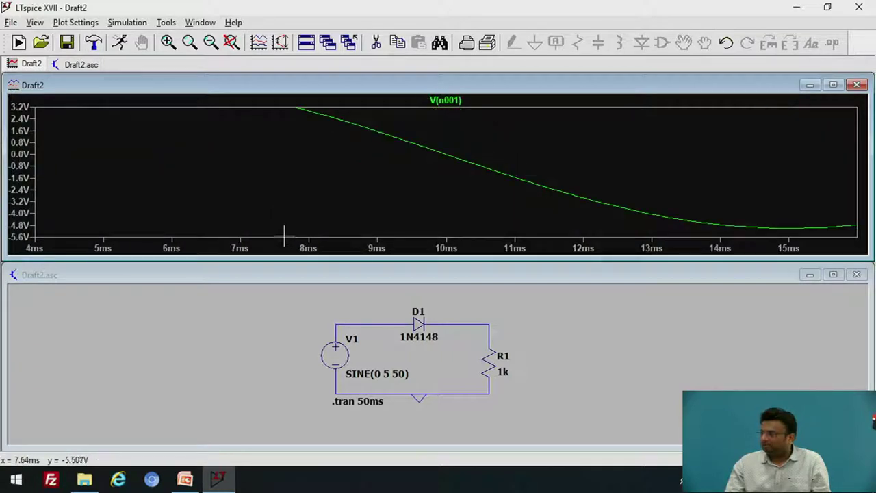
click(211, 42)
click(211, 43)
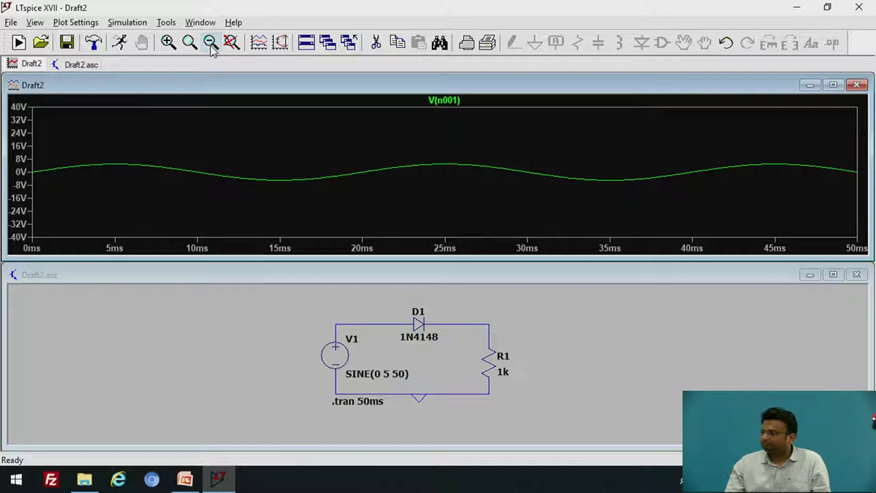
click(210, 43)
click(211, 42)
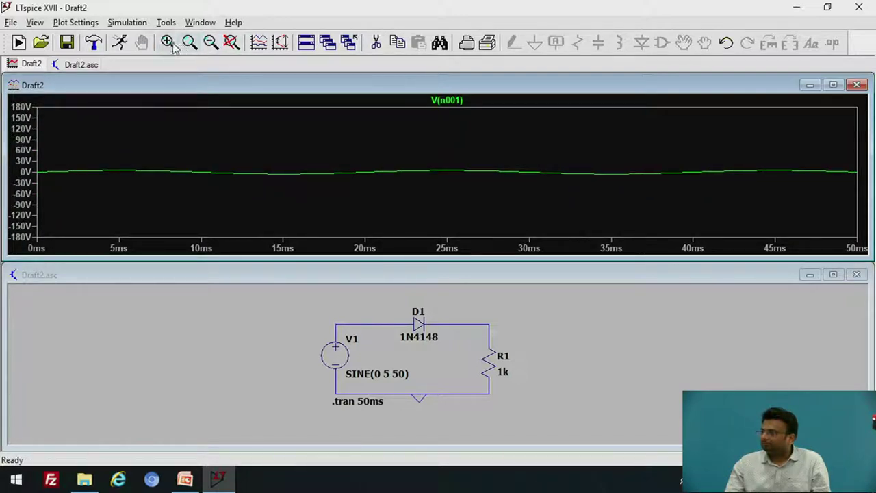
right_click(225, 178)
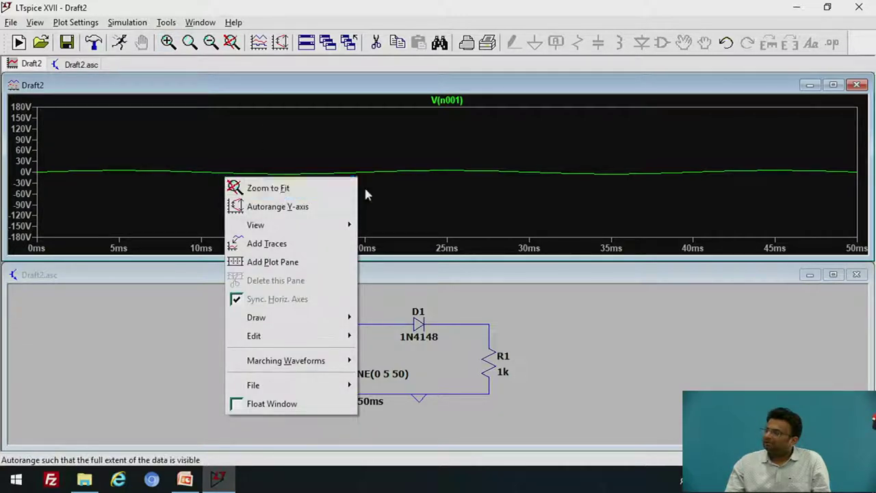
click(320, 194)
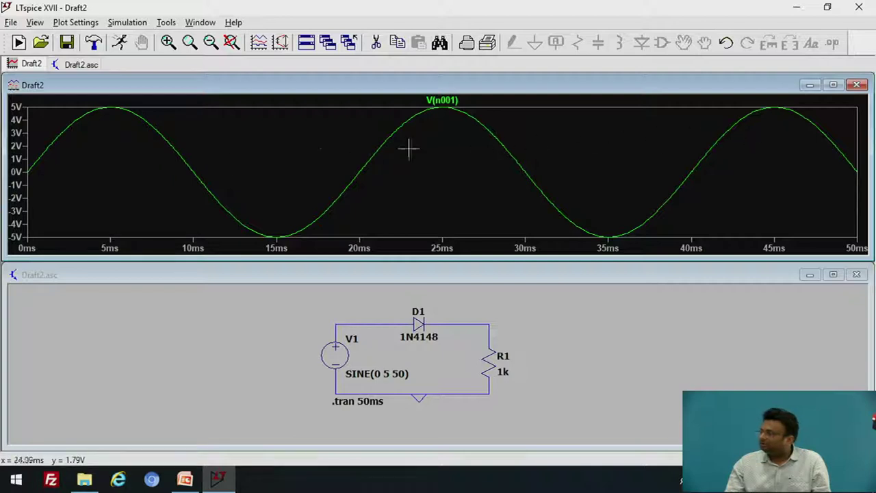
Delete the source voltage trace V(n001) from the waveform plot.
click(377, 43)
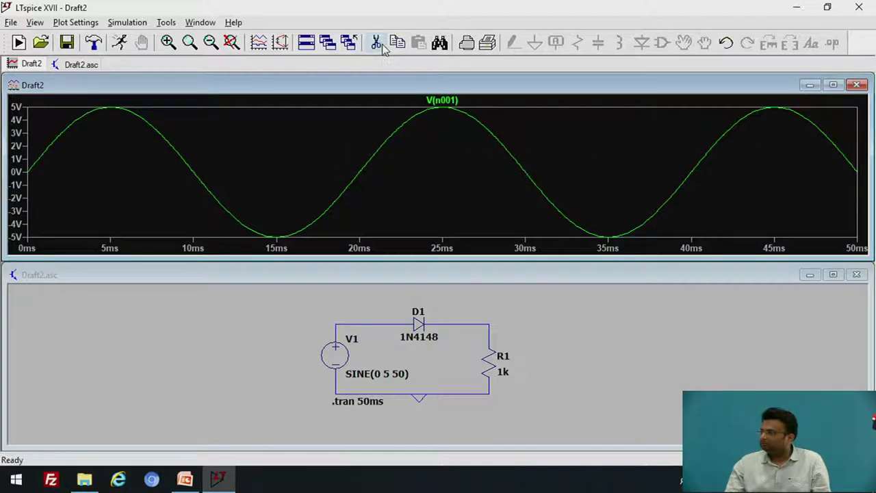
click(441, 102)
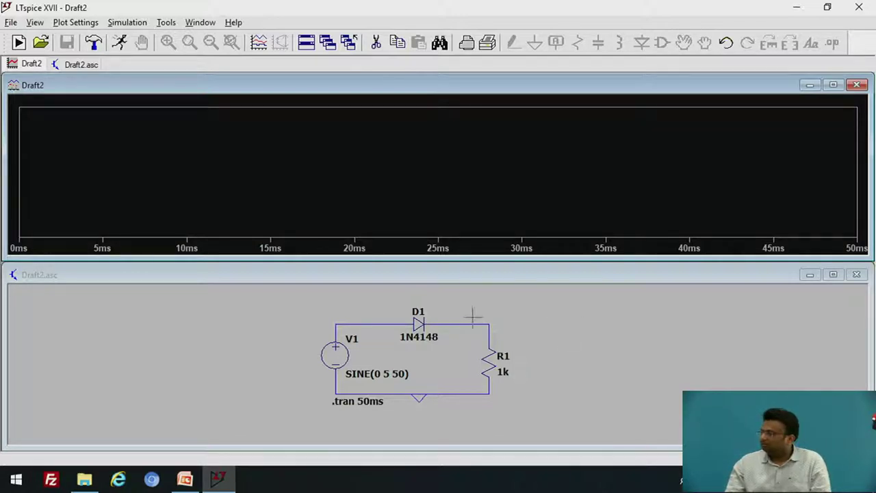
Plot the voltages on the resistor side and the source side of the diode together, and maximize the schematic window.
click(564, 326)
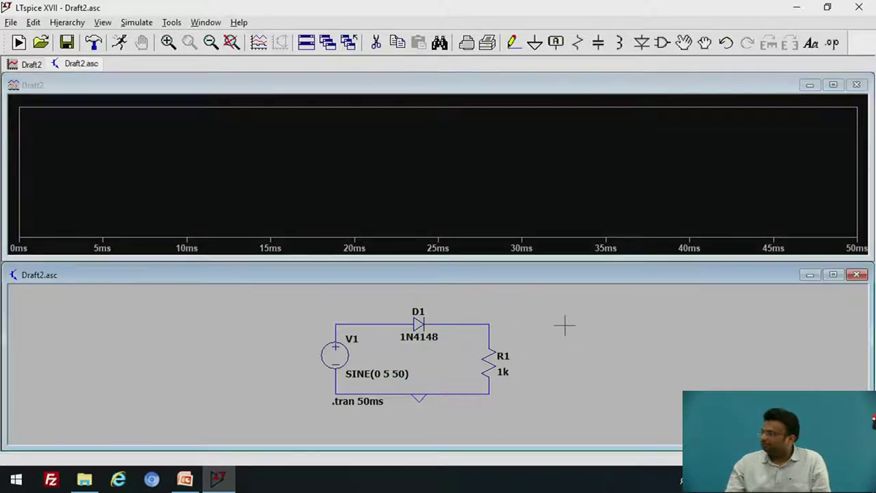
click(486, 322)
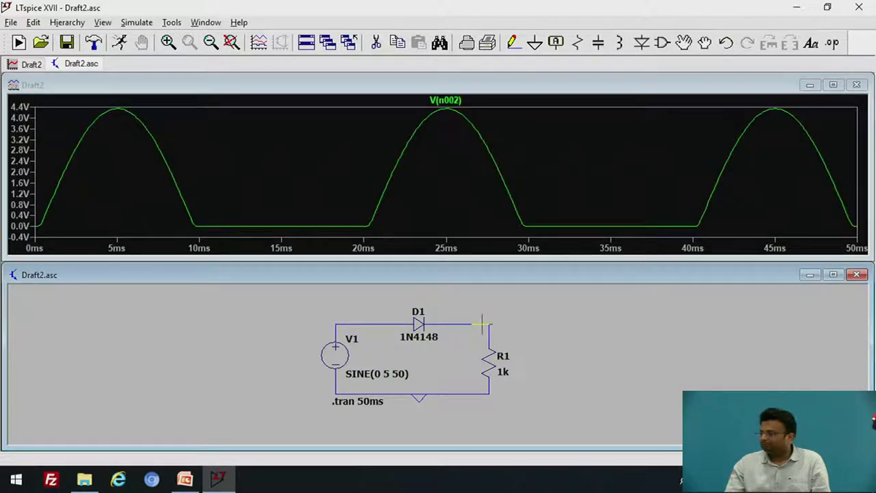
click(353, 320)
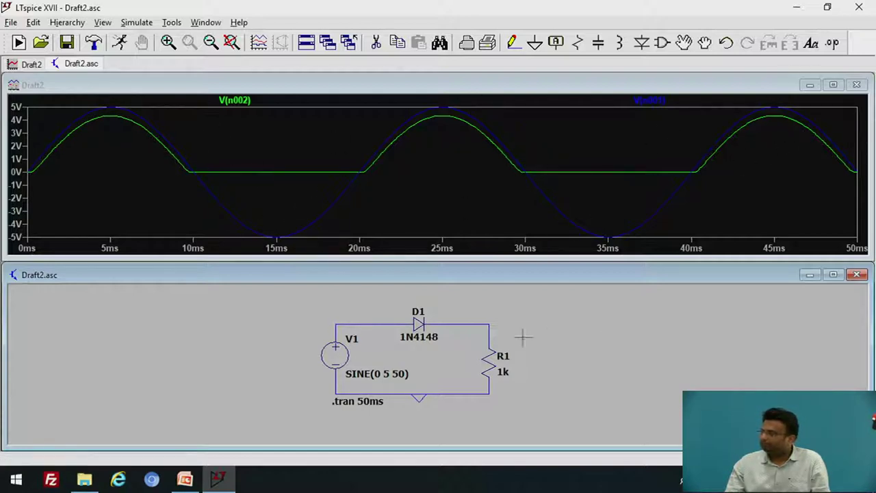
click(832, 274)
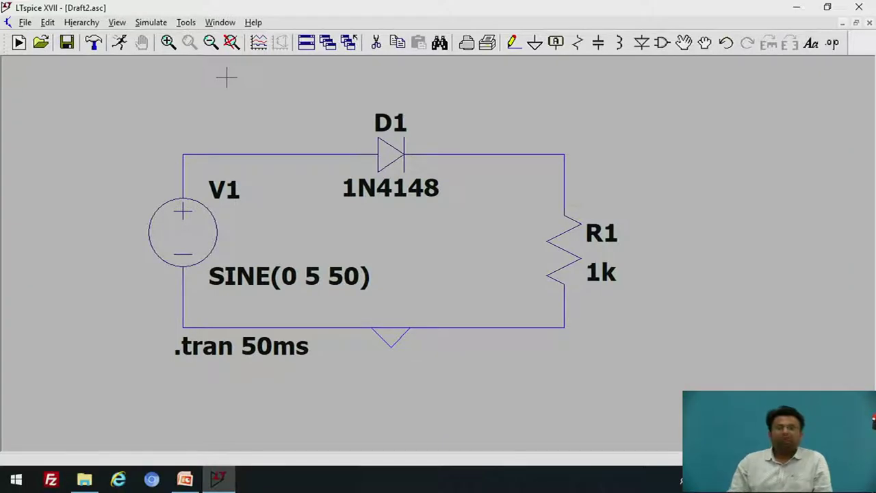